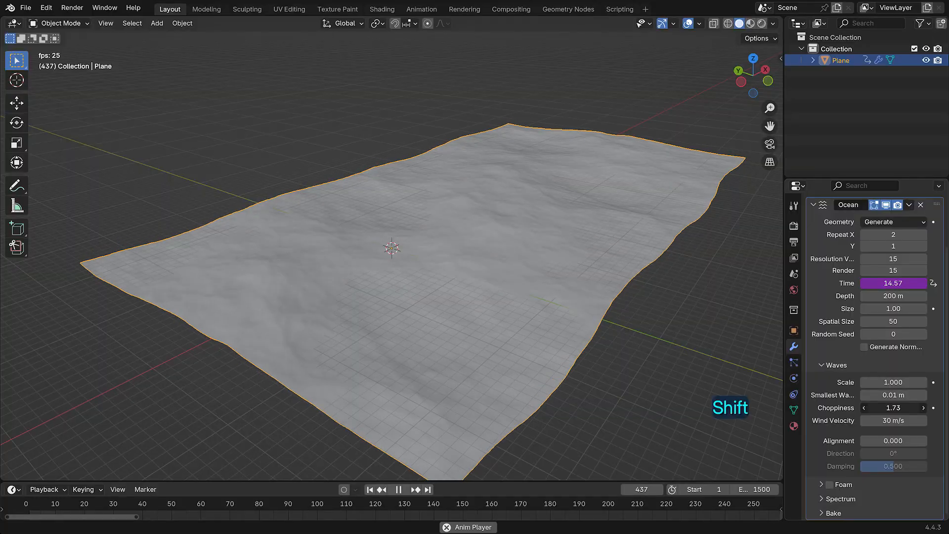
# Set the Ocean modifier's wave choppiness to 1.71 and its alignment to 0.3.
pyautogui.keyDown('shift'); pyautogui.moveTo(893, 408); pyautogui.dragTo(888, 408); pyautogui.keyUp('shift')
pyautogui.moveTo(704, 353)
pyautogui.mouseDown(button='middle')
pyautogui.moveTo(684, 352)
pyautogui.moveTo(704, 351)
pyautogui.mouseUp(button='middle')
pyautogui.doubleClick(873, 439)
pyautogui.write('0')
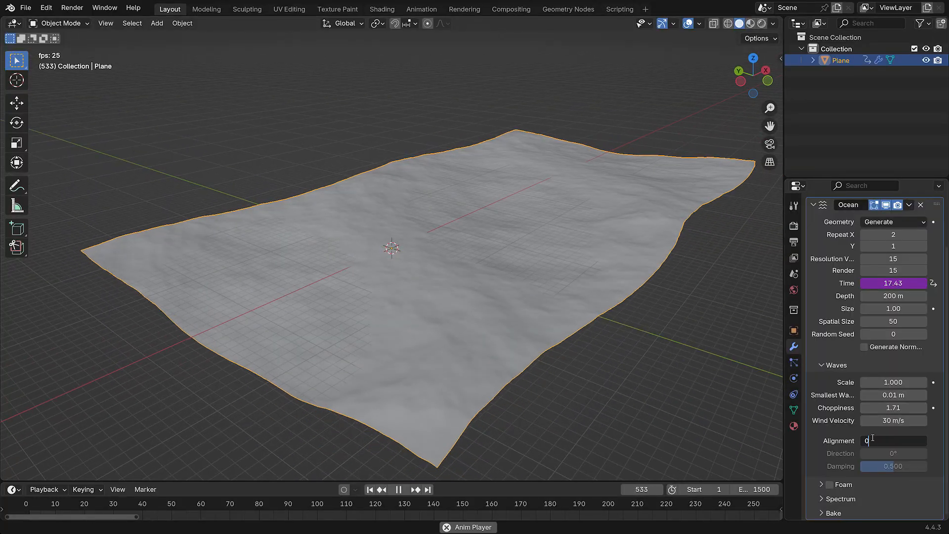
pyautogui.write('.3')
pyautogui.press('Return')
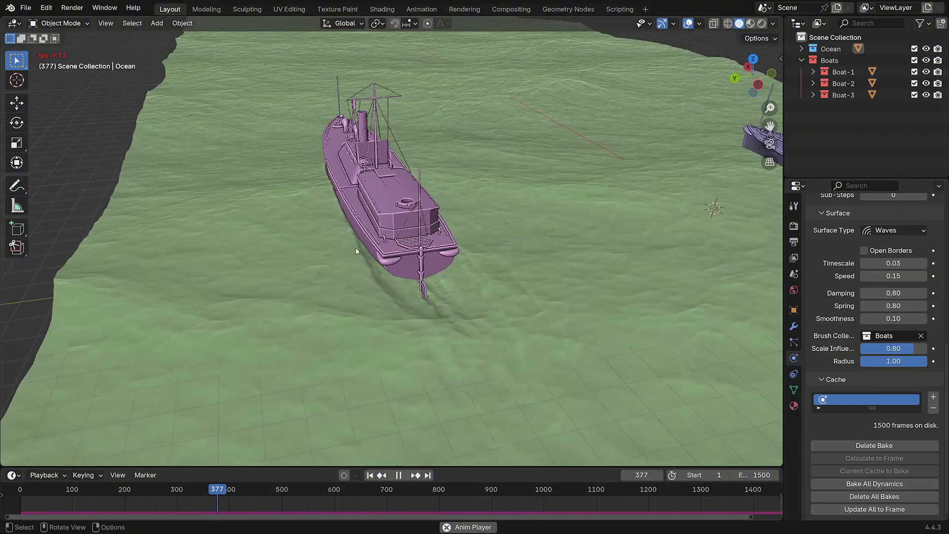
pyautogui.moveTo(361, 250); pyautogui.dragTo(163, 224, button='middle')
pyautogui.scroll(-2, 511, 287)
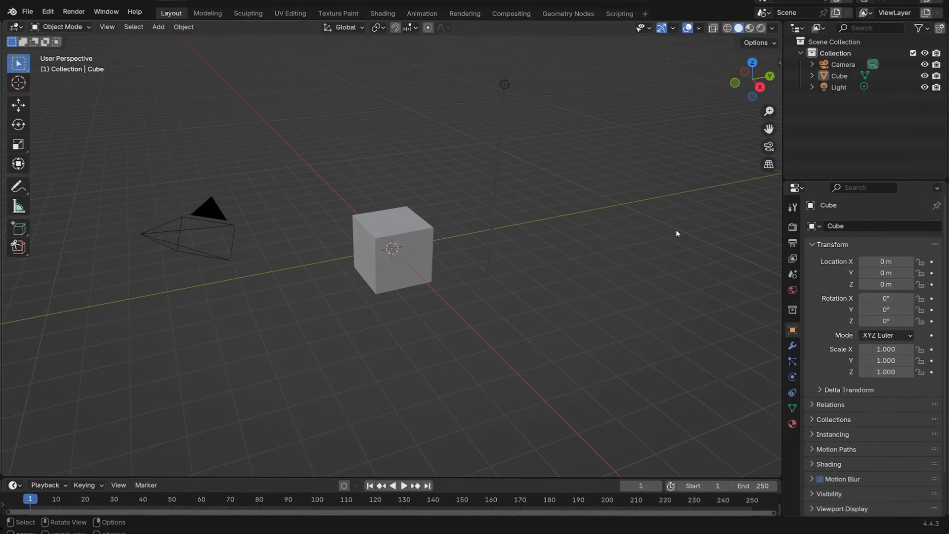
# Delete all the default objects and add a mesh plane to the empty scene.
pyautogui.press('a')
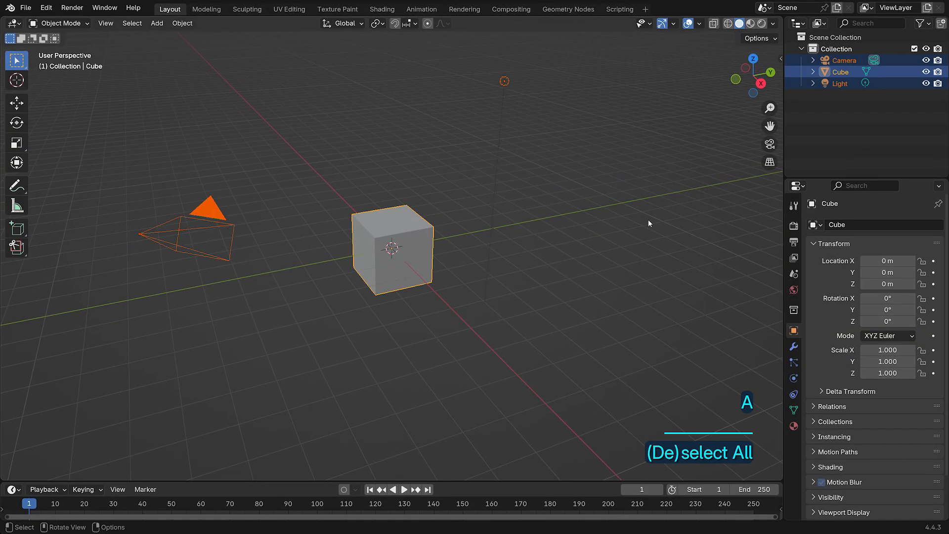
pyautogui.press('x')
pyautogui.click(648, 220)
pyautogui.hotkey('shift', 'a')
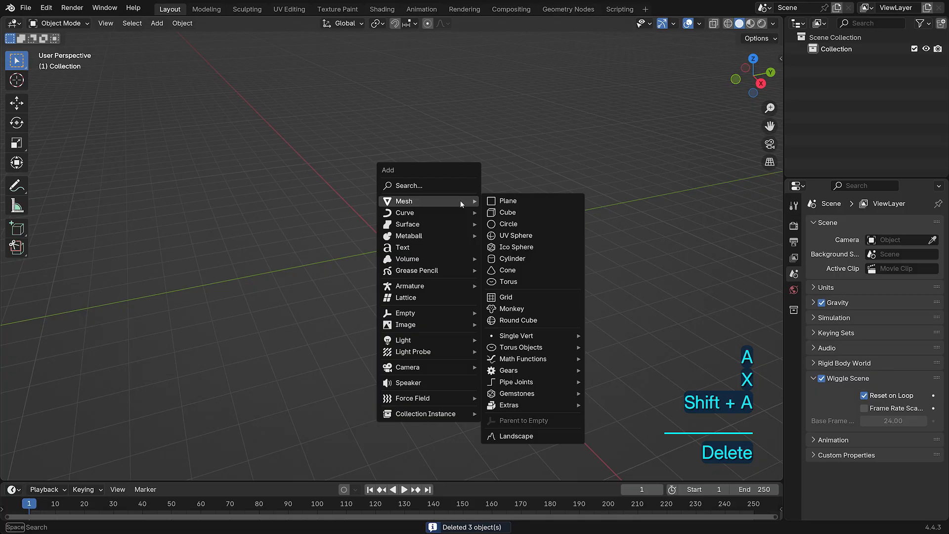
pyautogui.click(490, 202)
# Add an Ocean modifier to the plane and set its Repeat X to 2.
pyautogui.click(794, 346)
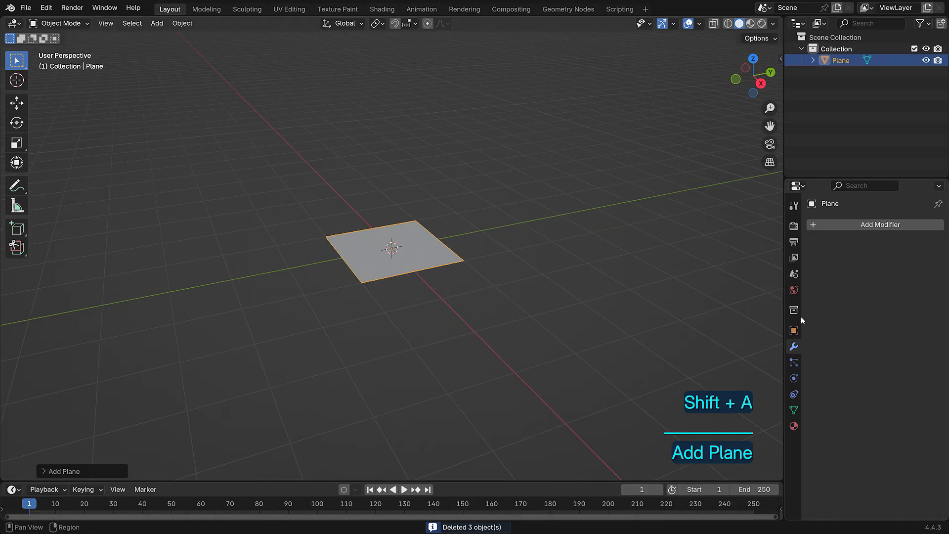
pyautogui.click(820, 227)
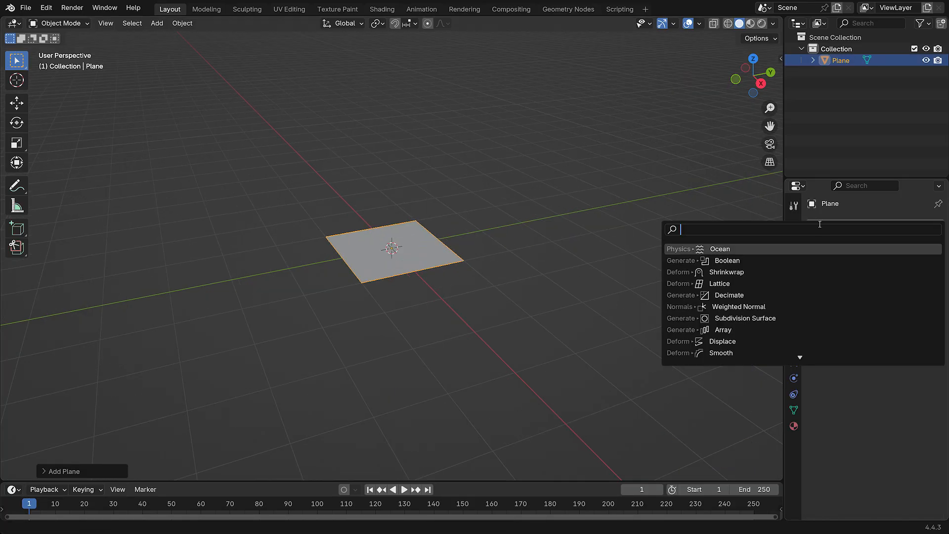
pyautogui.press('Return')
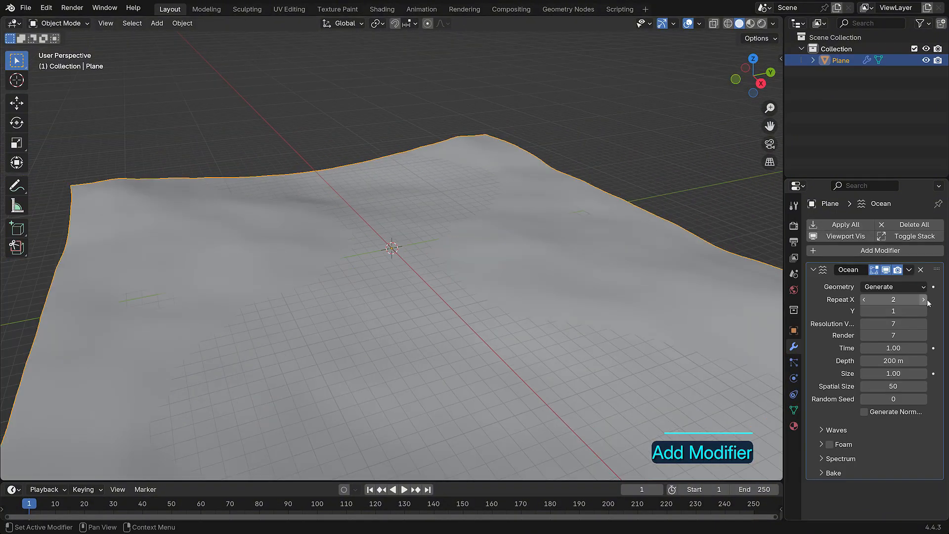
pyautogui.scroll(-4, 628, 289)
pyautogui.moveTo(611, 293); pyautogui.dragTo(660, 279, button='middle')
pyautogui.scroll(2, 658, 281)
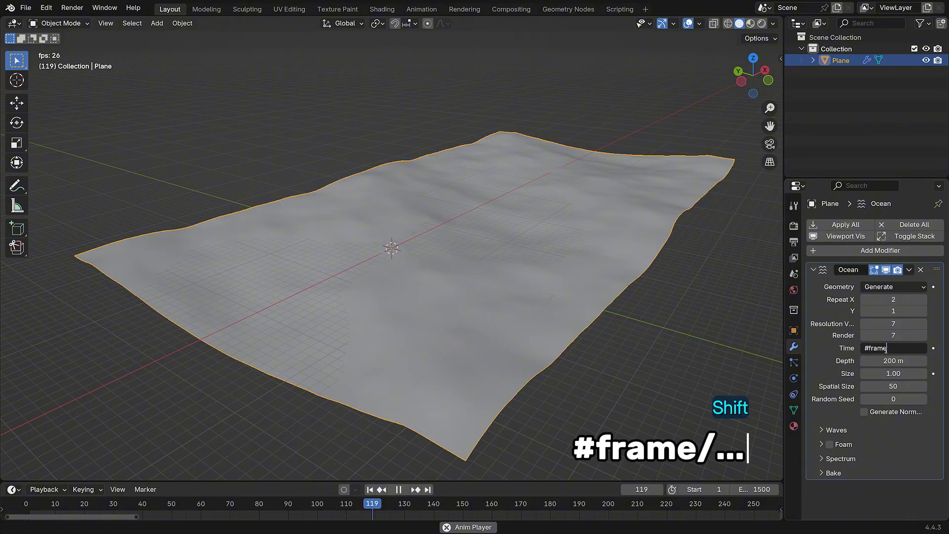
# Drive the Ocean modifier's Time with #frame/30 and set its viewport and render resolution to 15.
pyautogui.write('32')
pyautogui.press('Return')
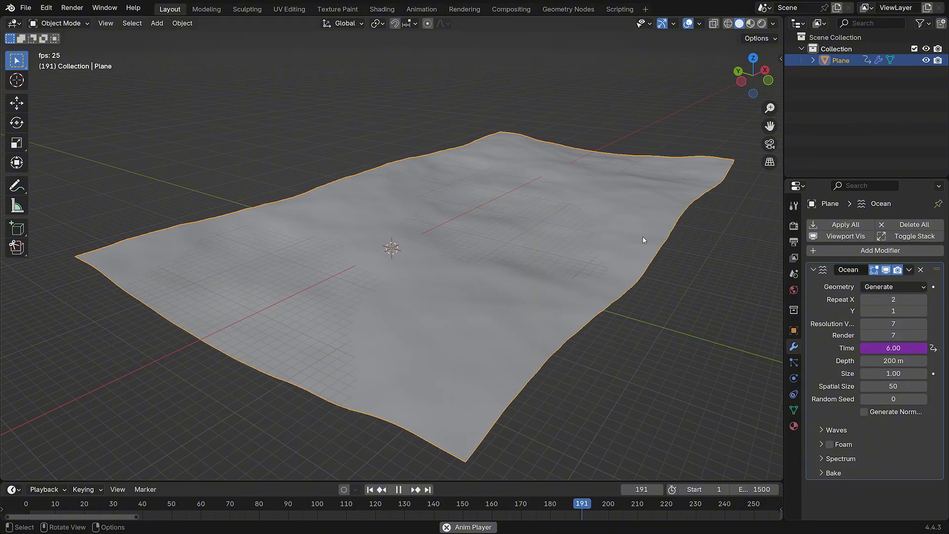
pyautogui.moveTo(644, 240); pyautogui.dragTo(641, 246, button='middle')
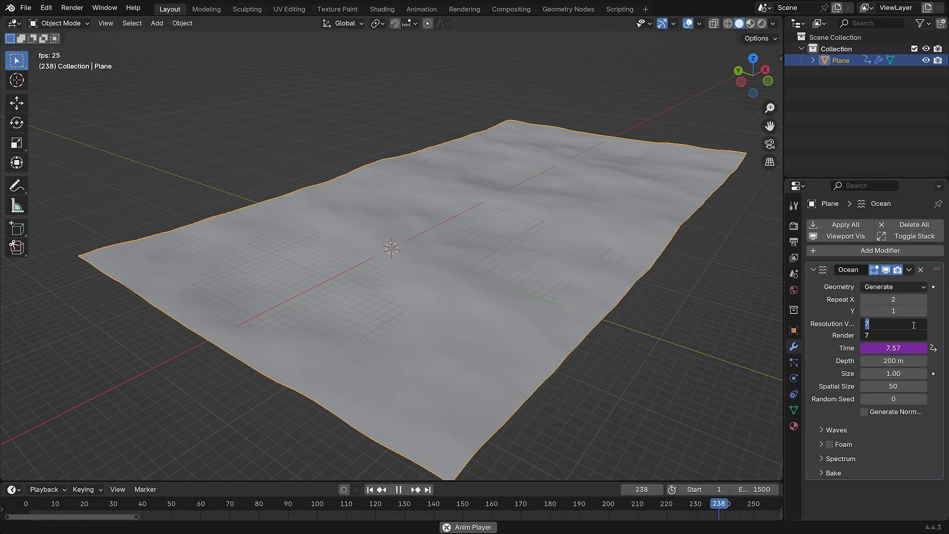
pyautogui.press('Return')
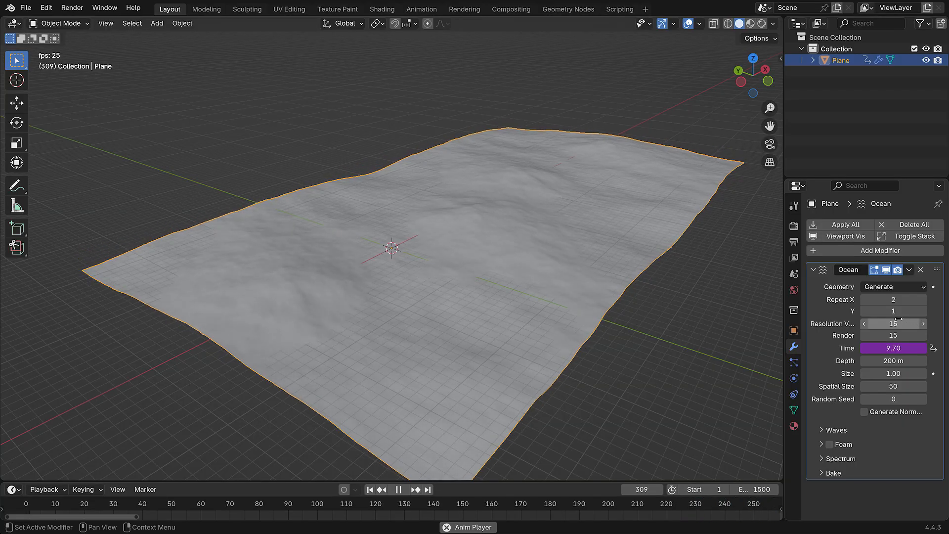
# In the Ocean modifier's wave settings, set the choppiness to 1.71 and increase the alignment.
pyautogui.scroll(-3, 844, 409)
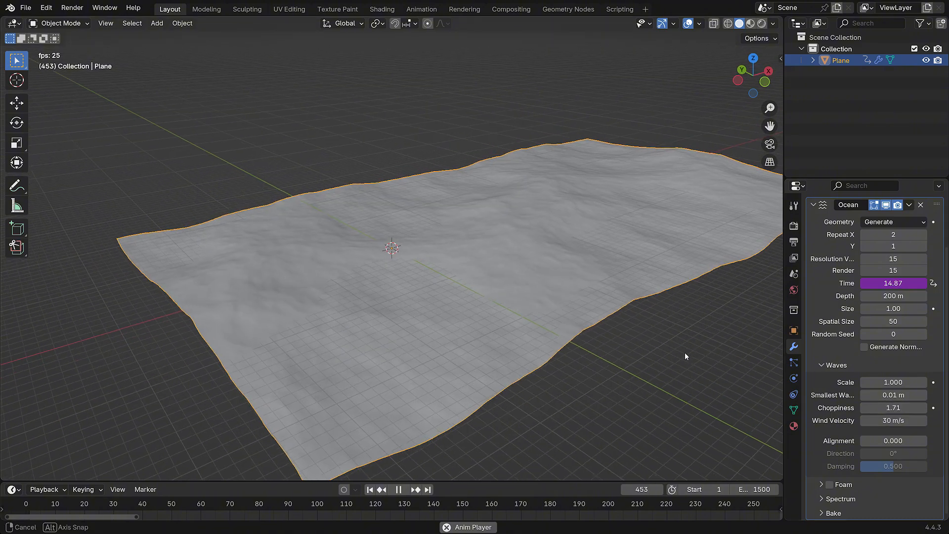
pyautogui.moveTo(684, 352); pyautogui.dragTo(704, 354, button='middle')
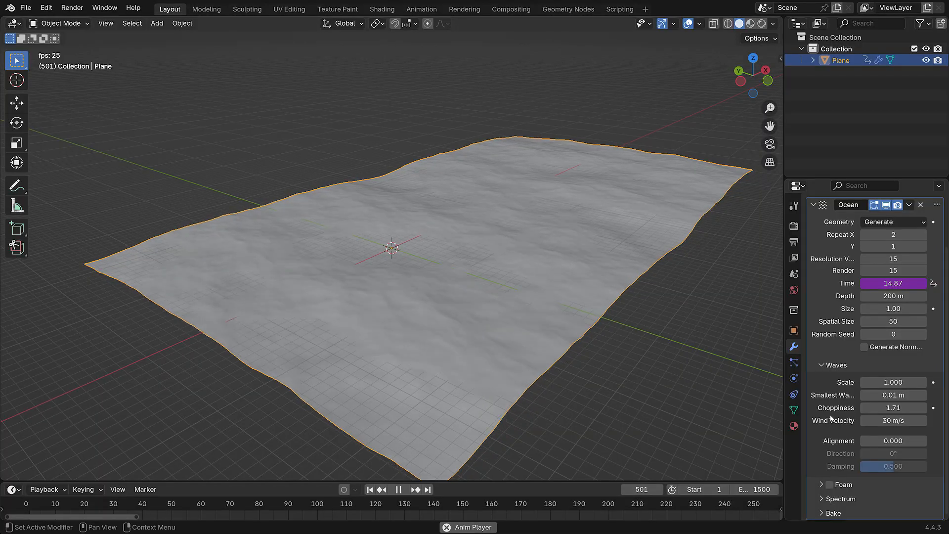
pyautogui.doubleClick(890, 439)
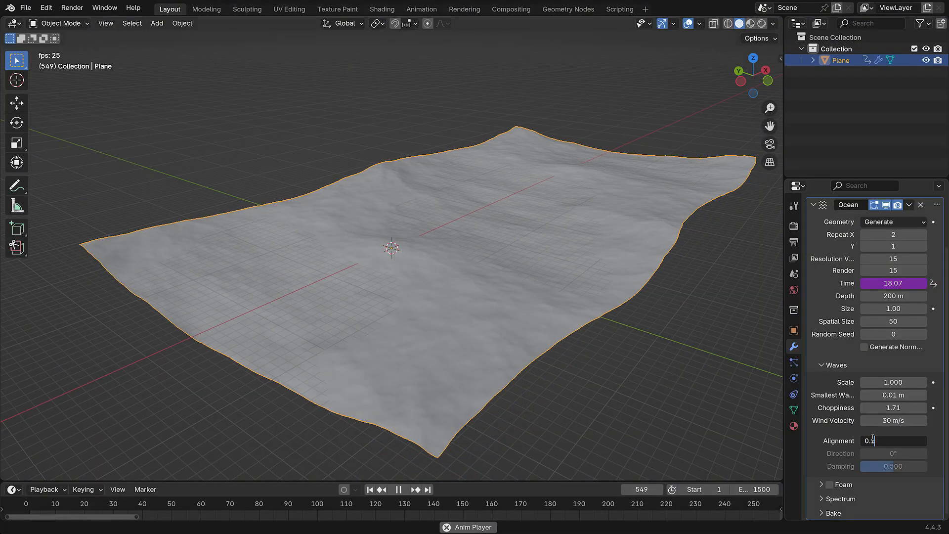
pyautogui.press('Return')
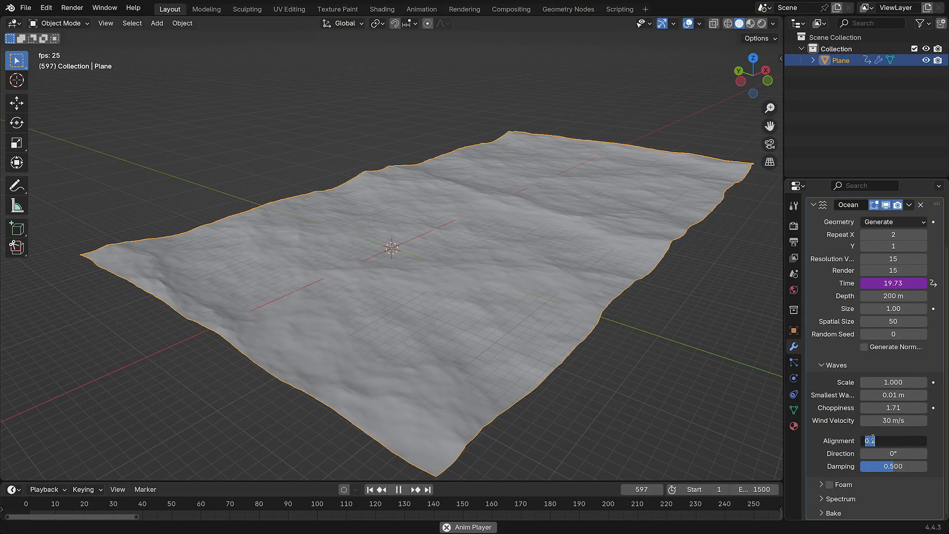
pyautogui.press('Return')
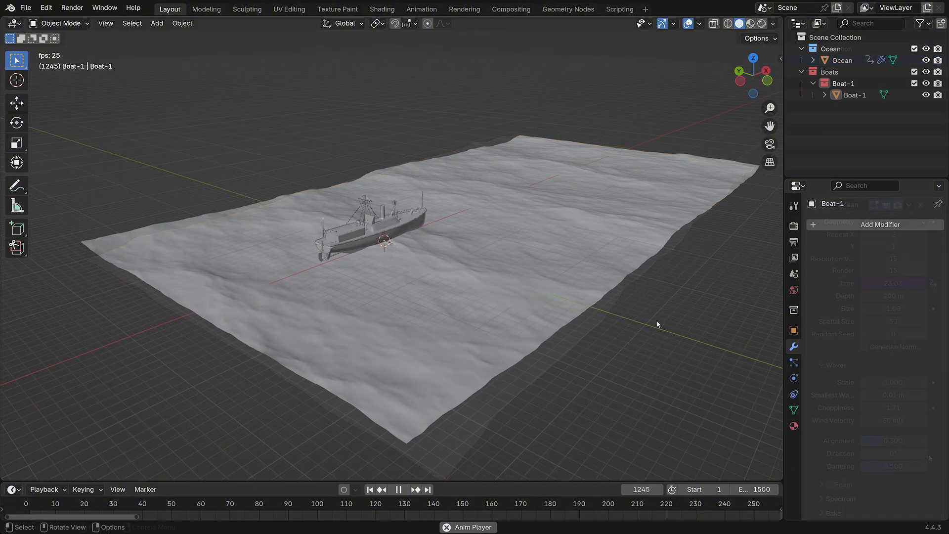
# Isolate the Boat-1 object in local view and add a mesh plane at the boat's origin.
pyautogui.moveTo(657, 321); pyautogui.dragTo(583, 290, button='middle')
pyautogui.click(423, 220)
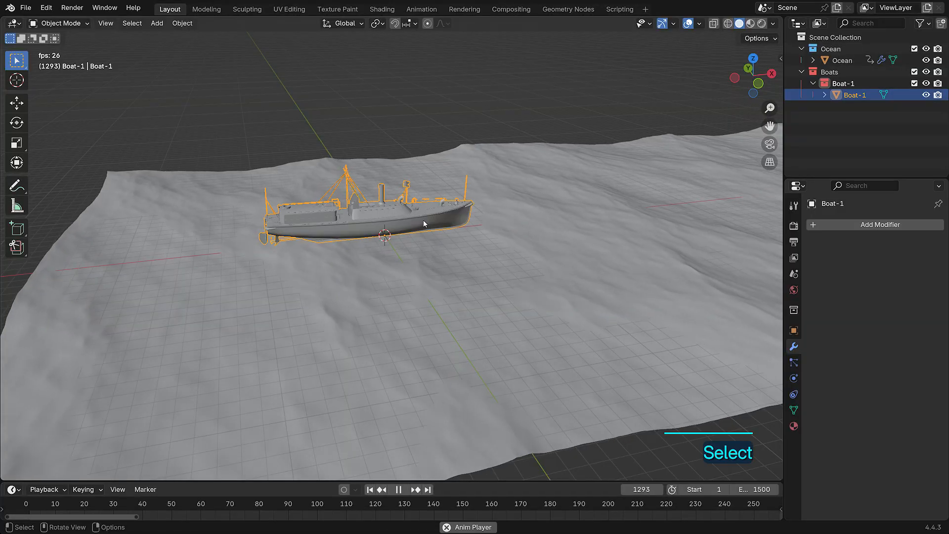
pyautogui.press('KP_Divide')
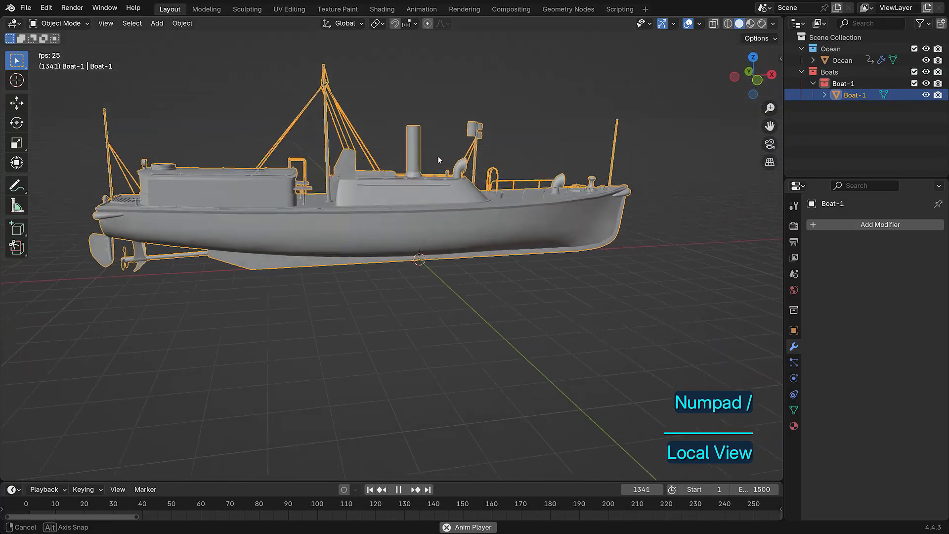
pyautogui.hotkey('shift', 'a')
pyautogui.moveTo(555, 149)
pyautogui.click(599, 151)
pyautogui.moveTo(595, 152); pyautogui.dragTo(611, 209, button='middle')
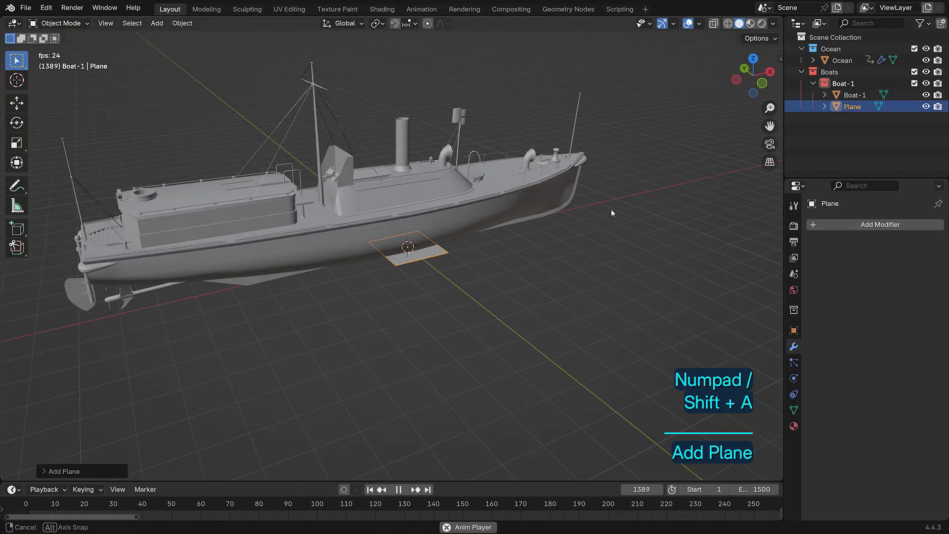
# In Edit Mode, raise the plane along Z to the hull's waterline and scale it to stick out beside the hull.
pyautogui.press('Tab')
pyautogui.press('g')
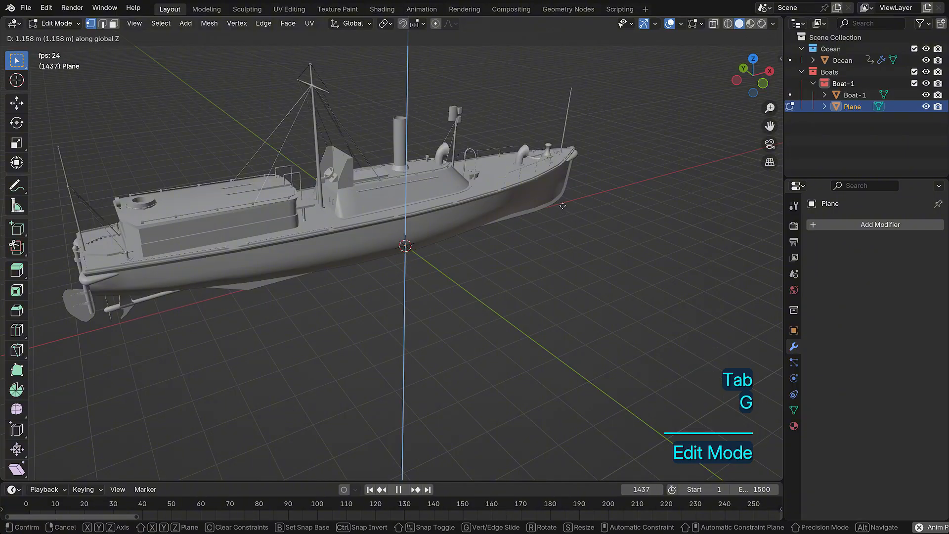
pyautogui.click(563, 206)
pyautogui.press('s')
pyautogui.press('g')
pyautogui.press('z')
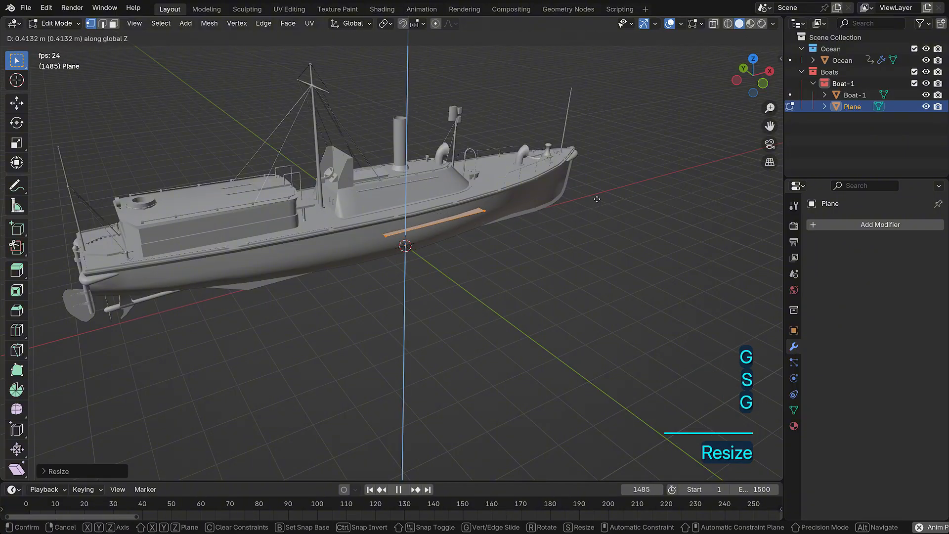
pyautogui.click(595, 198)
# Fine-tune the plane's size against the hull and move its bow-side edge back along X.
pyautogui.keyDown('shift'); pyautogui.moveTo(552, 178); pyautogui.dragTo(540, 223, button='middle'); pyautogui.keyUp('shift')
pyautogui.scroll(3, 540, 223)
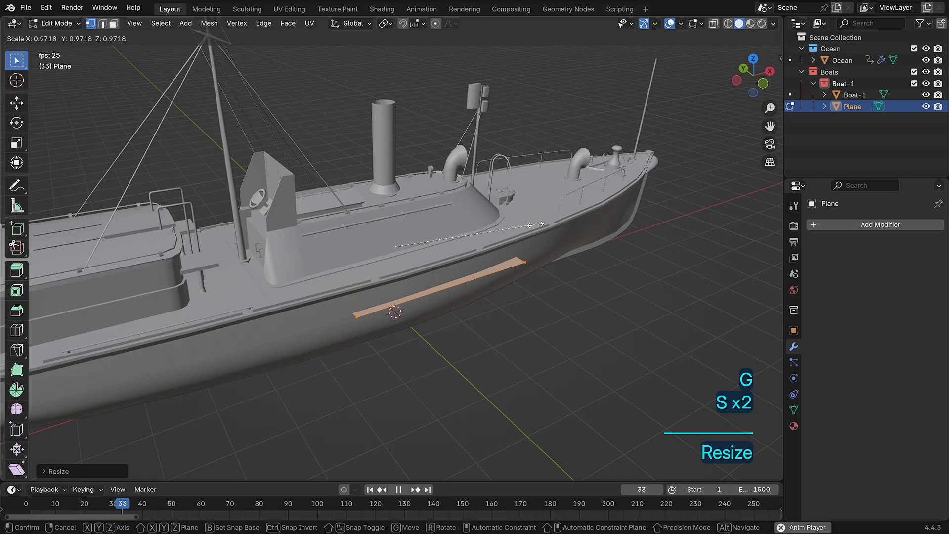
pyautogui.press('g')
pyautogui.press('y')
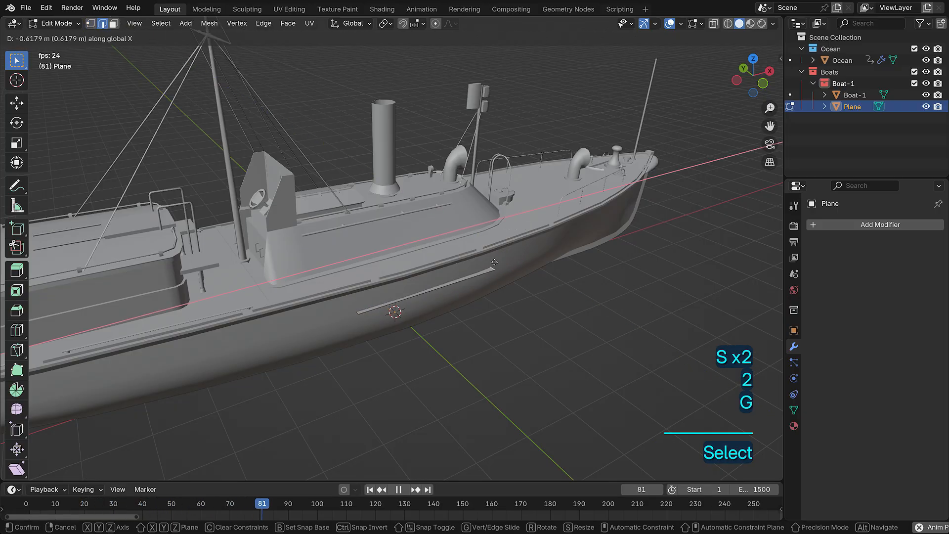
pyautogui.click(490, 264)
# Extrude the plane's front edge toward the bow in two segments, scaling each to follow the hull's width.
pyautogui.press('e')
pyautogui.click(613, 227)
pyautogui.press('s')
pyautogui.click(608, 229)
pyautogui.press('e')
pyautogui.press('x')
pyautogui.click(670, 214)
pyautogui.press('s')
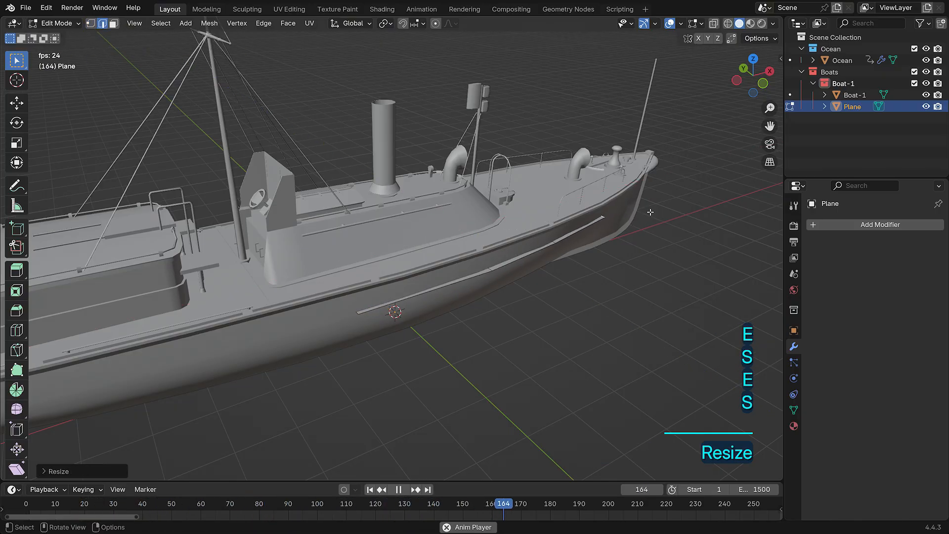
pyautogui.click(697, 197)
# Narrow the front edge to the hull and extrude a last segment along X to the bow tip, scaled to fit.
pyautogui.moveTo(695, 198); pyautogui.dragTo(596, 206, button='middle')
pyautogui.keyDown('shift'); pyautogui.moveTo(596, 237); pyautogui.dragTo(559, 198, button='middle'); pyautogui.keyUp('shift')
pyautogui.press('s')
pyautogui.click(567, 270)
pyautogui.moveTo(569, 267); pyautogui.dragTo(584, 237, button='middle')
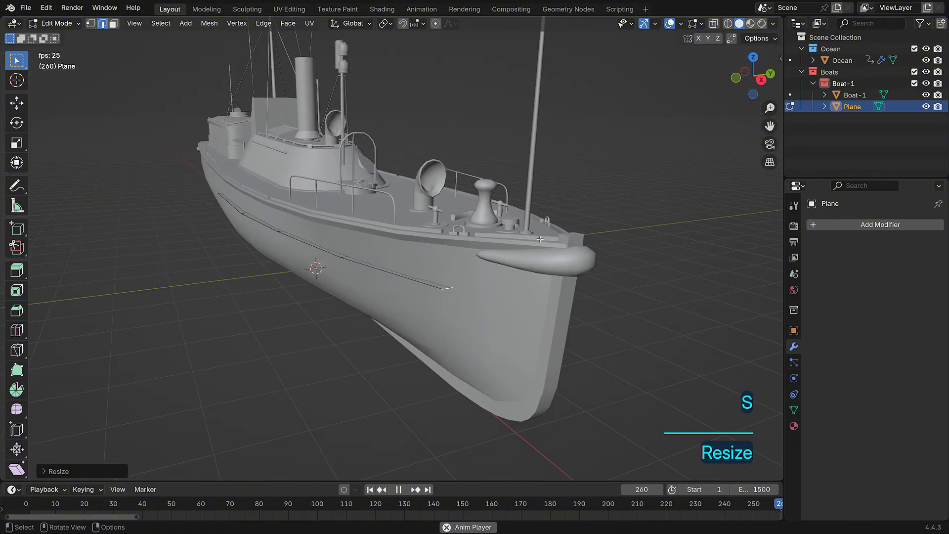
pyautogui.press('e')
pyautogui.press('x')
pyautogui.click(649, 229)
pyautogui.press('s')
pyautogui.click(593, 293)
pyautogui.press('s')
pyautogui.click(591, 277)
# Select the plane's rear edge and extrude two segments toward the stern, scaling each to match the hull.
pyautogui.moveTo(435, 269); pyautogui.dragTo(748, 264, button='middle')
pyautogui.click(459, 261)
pyautogui.scroll(4, 445, 260)
pyautogui.press('e')
pyautogui.press('x')
pyautogui.click(535, 279)
pyautogui.press('s')
pyautogui.click(525, 276)
pyautogui.press('e')
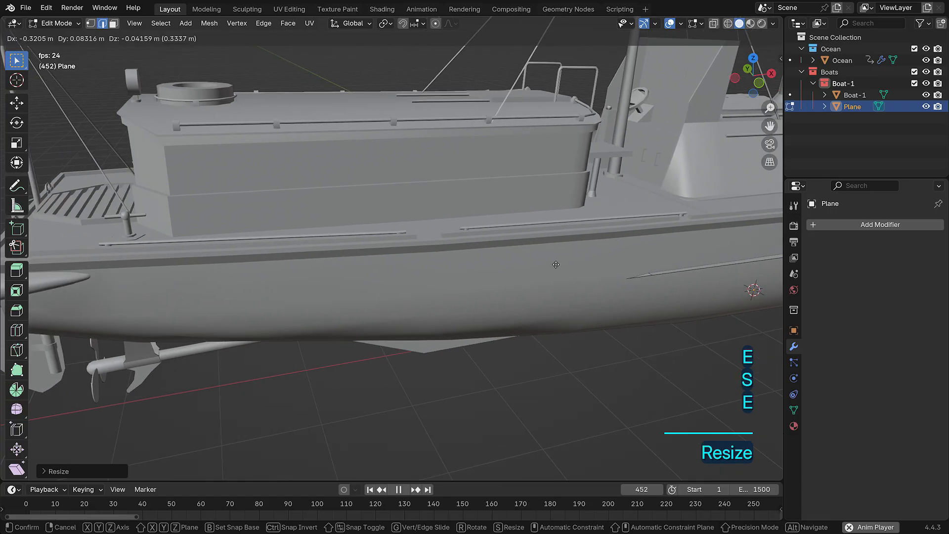
pyautogui.click(591, 301)
pyautogui.press('s')
pyautogui.click(604, 304)
# Extend the rear edge by two more segments toward the stern, scaled to the hull's narrowing width.
pyautogui.keyDown('shift'); pyautogui.moveTo(604, 305); pyautogui.dragTo(771, 293, button='middle'); pyautogui.keyUp('shift')
pyautogui.press('e')
pyautogui.press('s')
pyautogui.click(612, 323)
pyautogui.press('e')
pyautogui.press('x')
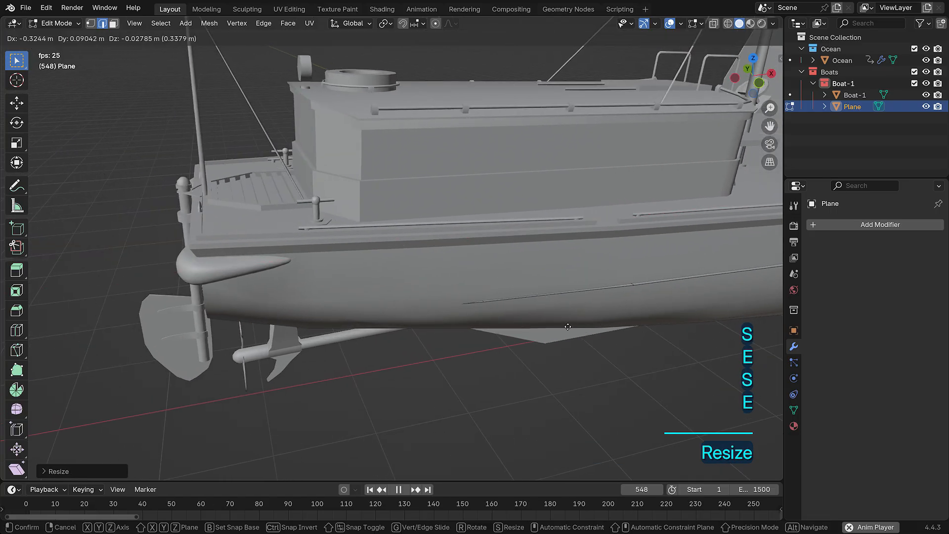
pyautogui.click(470, 329)
pyautogui.press('s')
pyautogui.click(450, 330)
# Extrude the rear edge past the stern, scale it and shift it along X, and return to Object Mode.
pyautogui.keyDown('shift'); pyautogui.moveTo(452, 331); pyautogui.dragTo(554, 298, button='middle'); pyautogui.keyUp('shift')
pyautogui.press('e')
pyautogui.press('x')
pyautogui.click(481, 311)
pyautogui.press('s')
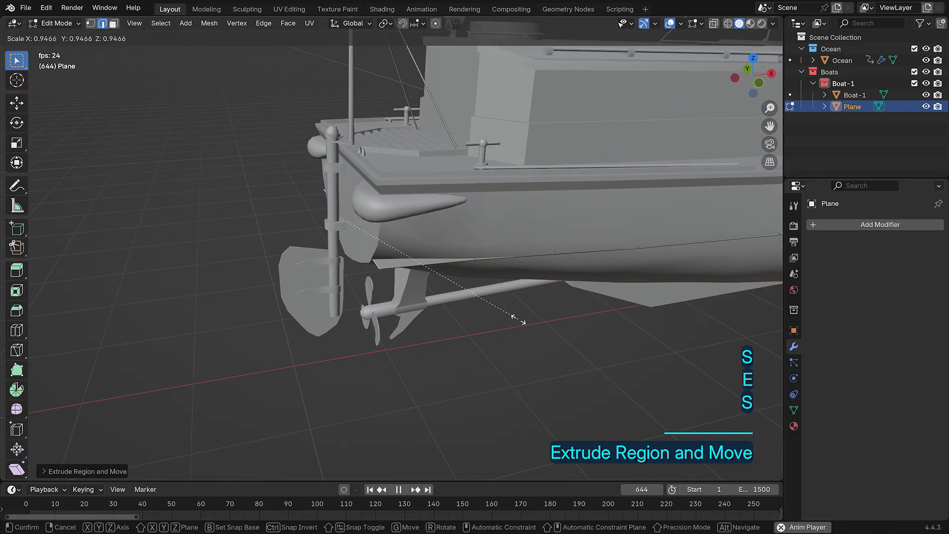
pyautogui.click(483, 318)
pyautogui.press('g')
pyautogui.press('x')
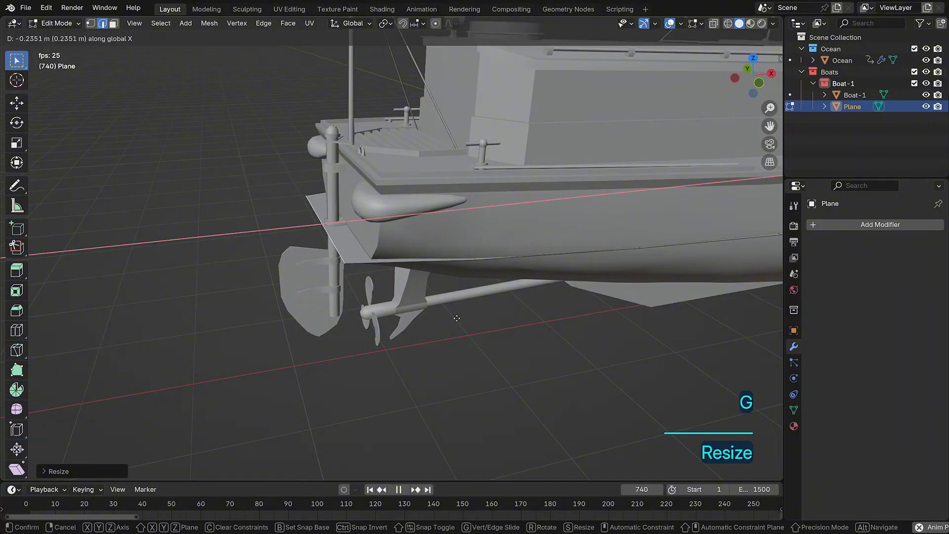
pyautogui.click(464, 307)
pyautogui.press('2')
pyautogui.click(474, 254)
pyautogui.scroll(-3, 474, 254)
pyautogui.moveTo(448, 253); pyautogui.dragTo(475, 247, button='middle')
pyautogui.press('Tab')
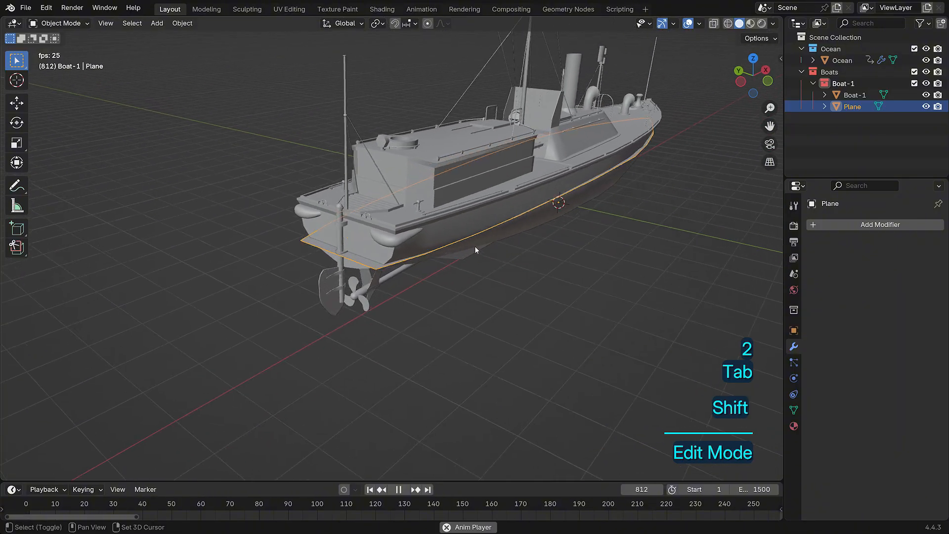
# Hide Boat-1 and evenly space the vertices along the plane's two long side edges with LoopTools Space.
pyautogui.click(926, 95)
pyautogui.press('Tab')
pyautogui.moveTo(593, 193); pyautogui.dragTo(613, 181, button='middle')
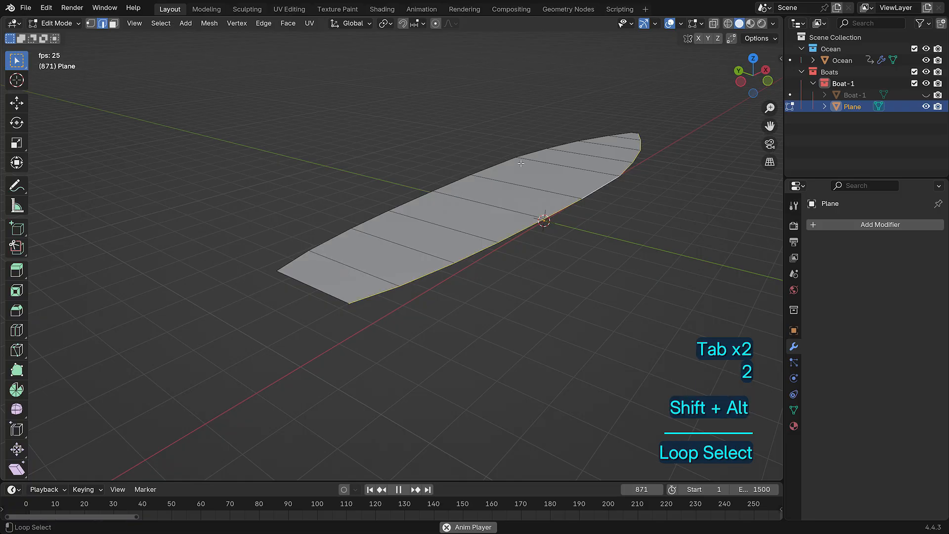
pyautogui.rightClick(646, 94)
pyautogui.moveTo(653, 102)
pyautogui.click(698, 186)
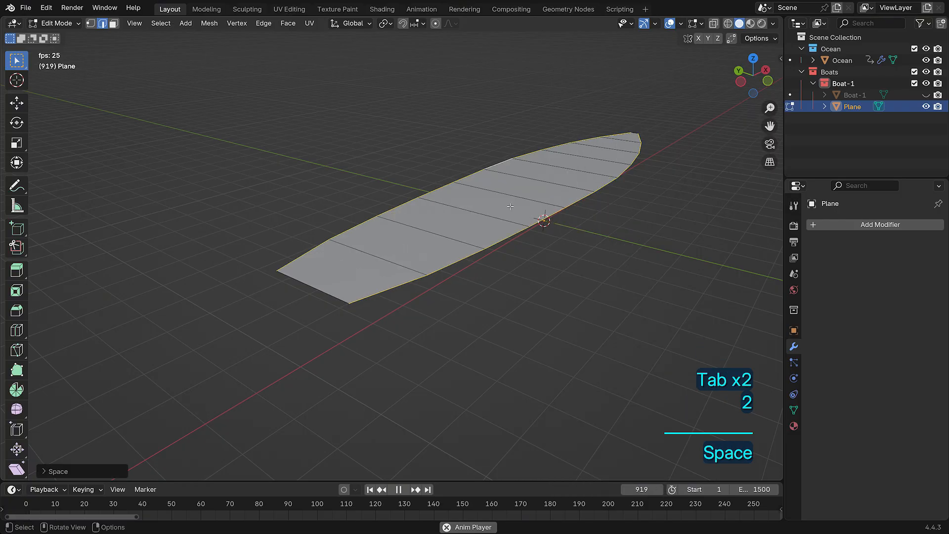
# Add a centred loop cut to the hull-shaped plane, subdivide its whole mesh repeatedly, and leave Edit Mode.
pyautogui.click(487, 208)
pyautogui.rightClick(487, 208)
pyautogui.moveTo(487, 208); pyautogui.dragTo(578, 217, button='middle')
pyautogui.press('a')
pyautogui.rightClick(646, 167)
pyautogui.click(644, 172)
pyautogui.rightClick(645, 172)
pyautogui.click(645, 172)
pyautogui.rightClick(657, 172)
pyautogui.click(658, 171)
pyautogui.scroll(-4, 660, 212)
pyautogui.press('Tab')
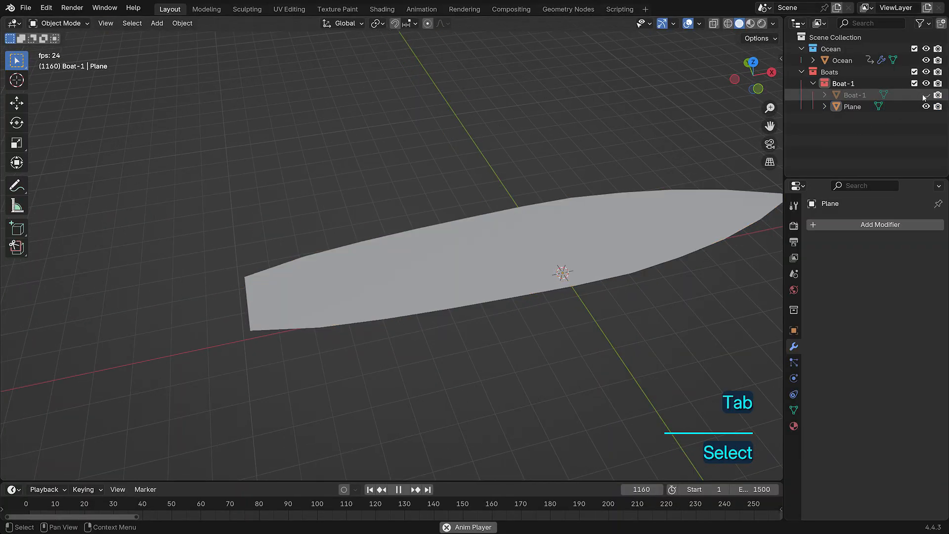
# Unhide Boat-1 to view the waterline plane against the hull.
pyautogui.click(926, 96)
pyautogui.keyDown('shift'); pyautogui.moveTo(683, 173); pyautogui.dragTo(569, 144, button='middle'); pyautogui.keyUp('shift')
pyautogui.scroll(2, 572, 159)
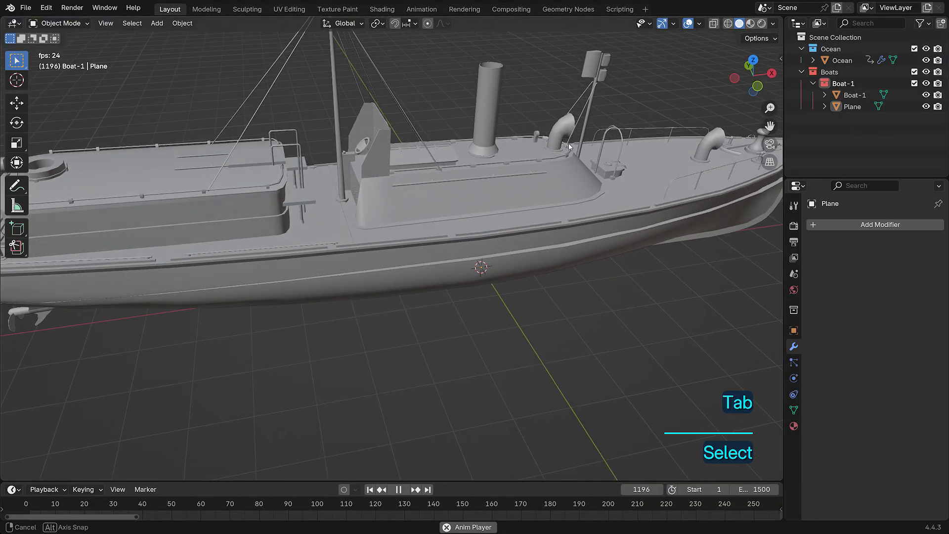
# In Edit Mode, add a vertex group to the waterline plane, assign all its vertices to it, and return to Object Mode.
pyautogui.click(569, 241)
pyautogui.click(569, 241)
pyautogui.press('Tab')
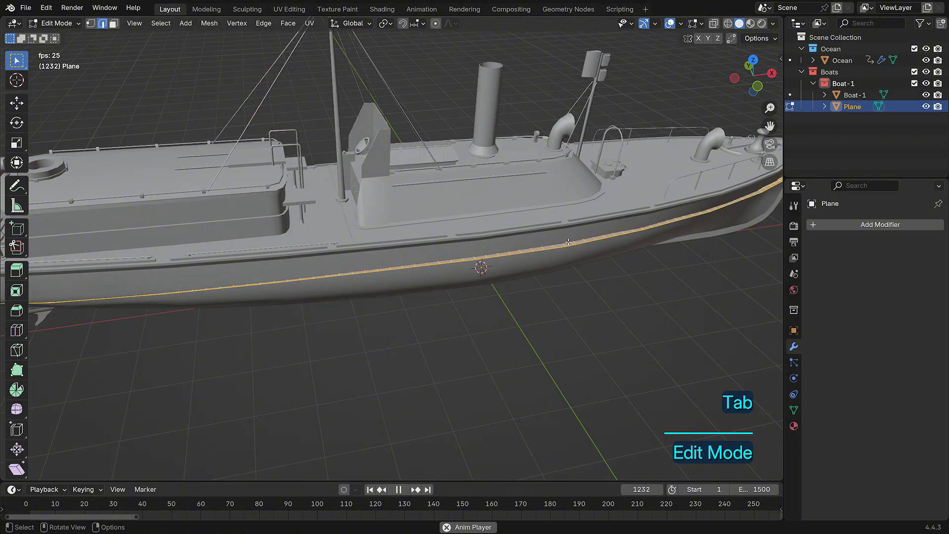
pyautogui.click(794, 410)
pyautogui.click(934, 262)
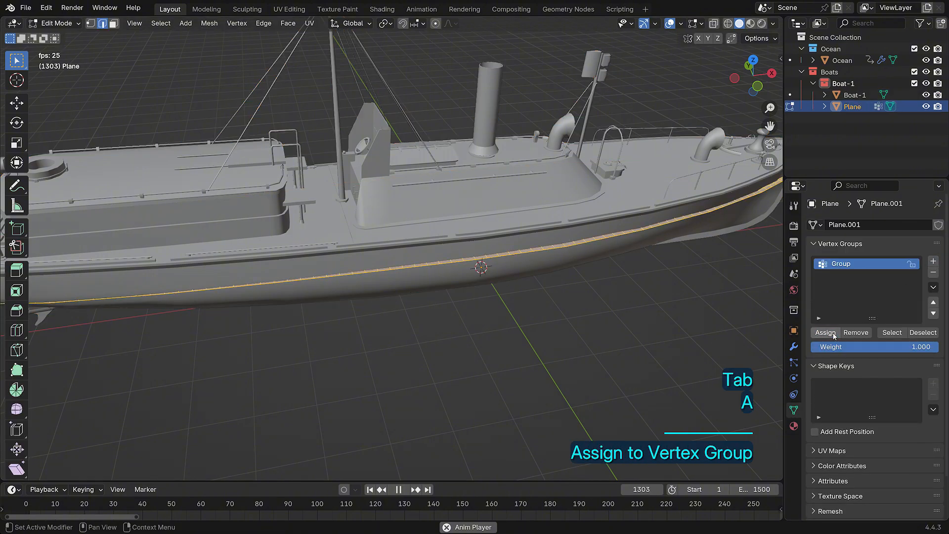
pyautogui.hotkey('ctrl', 'Tab')
pyautogui.click(509, 267)
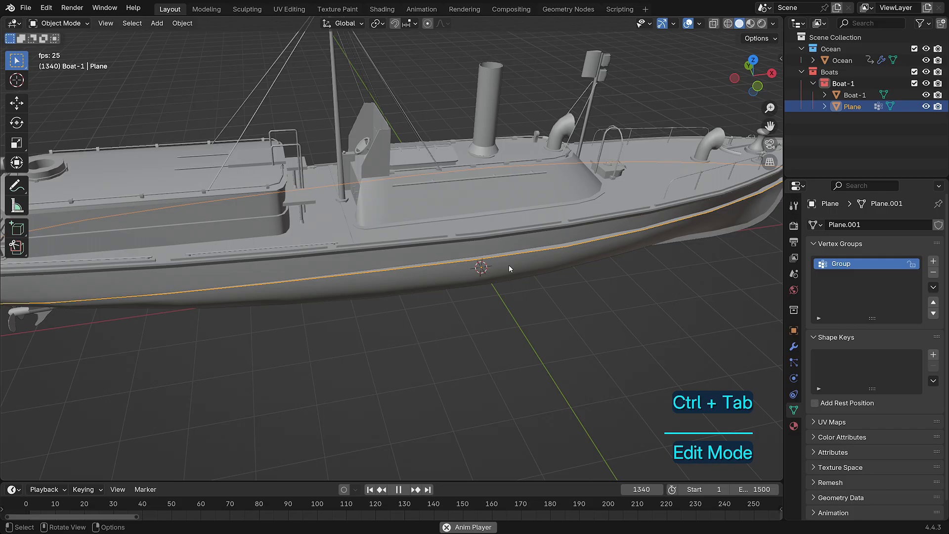
# Add Copy Location and Copy Rotation constraints to Boat-1.
pyautogui.click(561, 213)
pyautogui.click(795, 392)
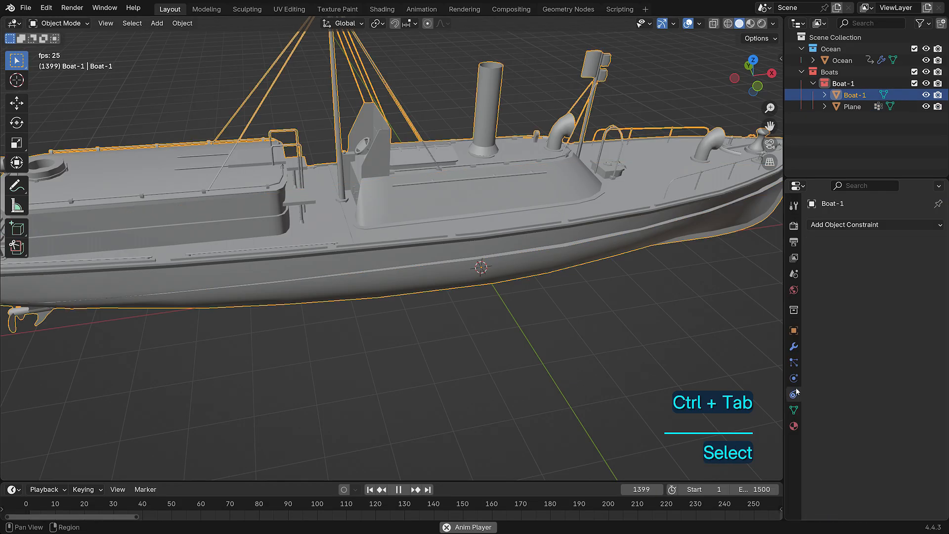
pyautogui.click(837, 226)
pyautogui.click(744, 256)
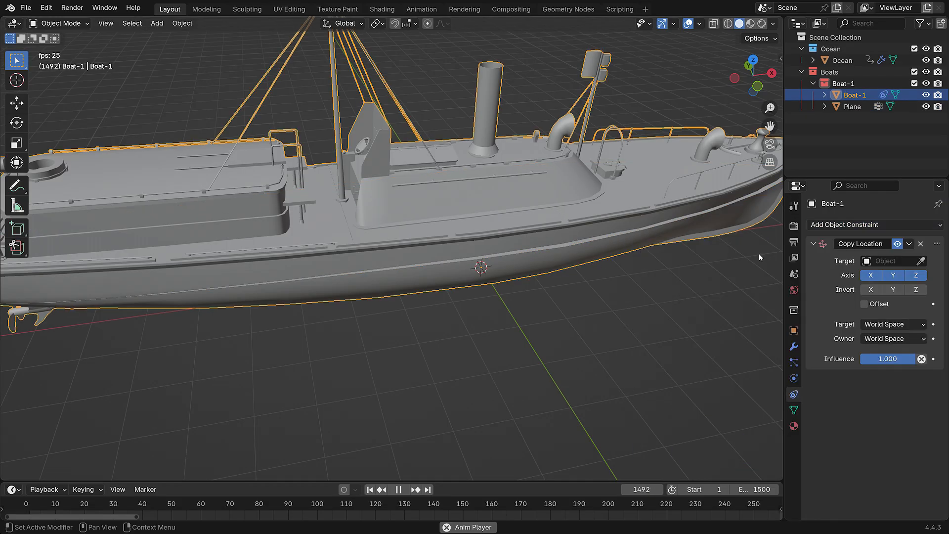
pyautogui.click(841, 225)
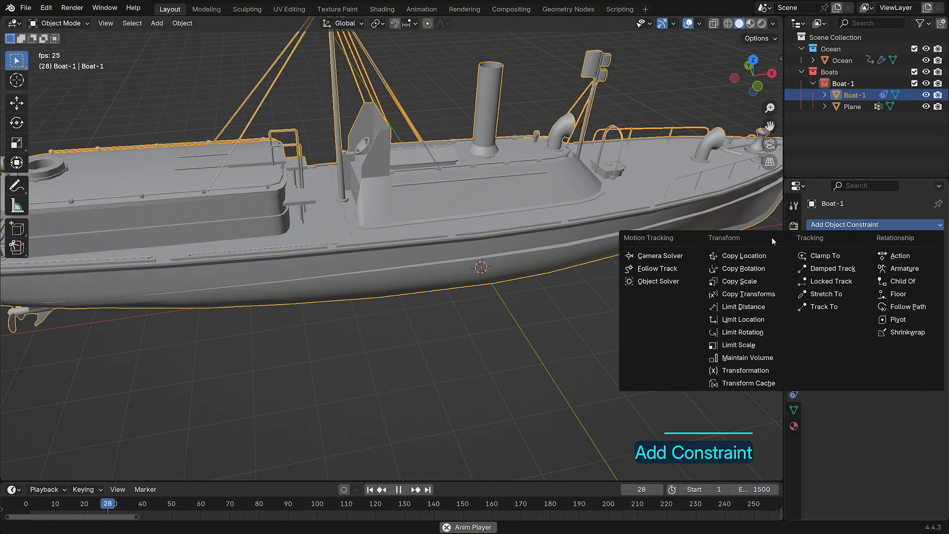
pyautogui.click(768, 269)
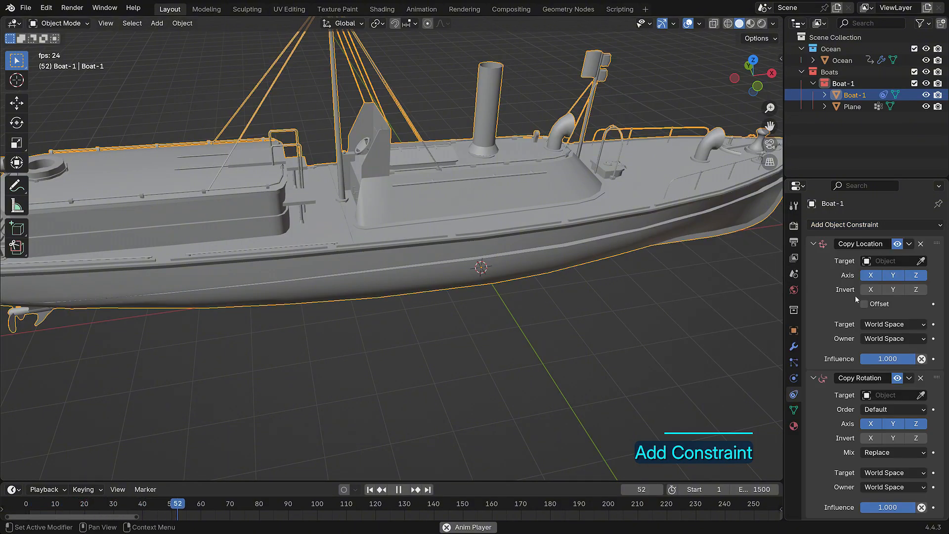
# Set Plane as the target and Group as the vertex group in both the Copy Location and Copy Rotation constraints.
pyautogui.click(856, 108)
pyautogui.click(890, 275)
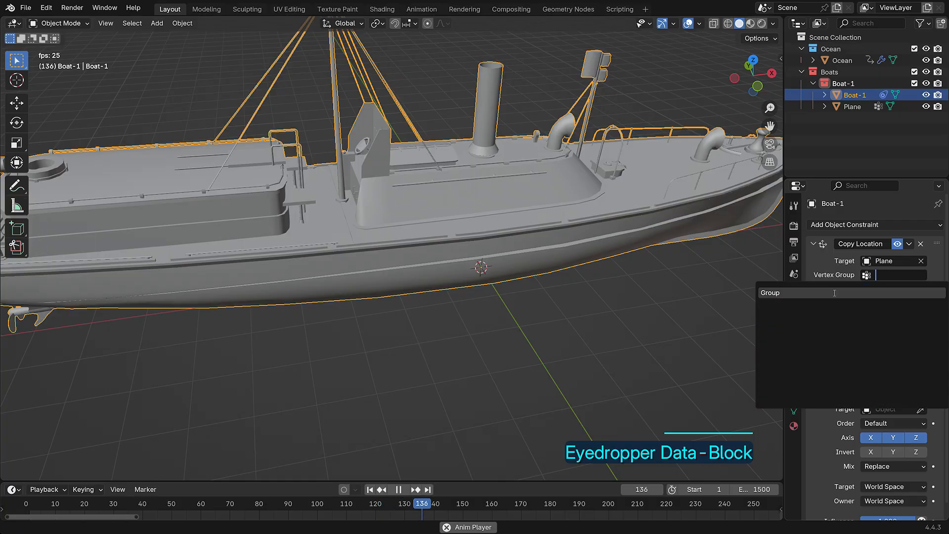
pyautogui.click(835, 293)
pyautogui.moveTo(653, 247); pyautogui.dragTo(663, 217, button='middle')
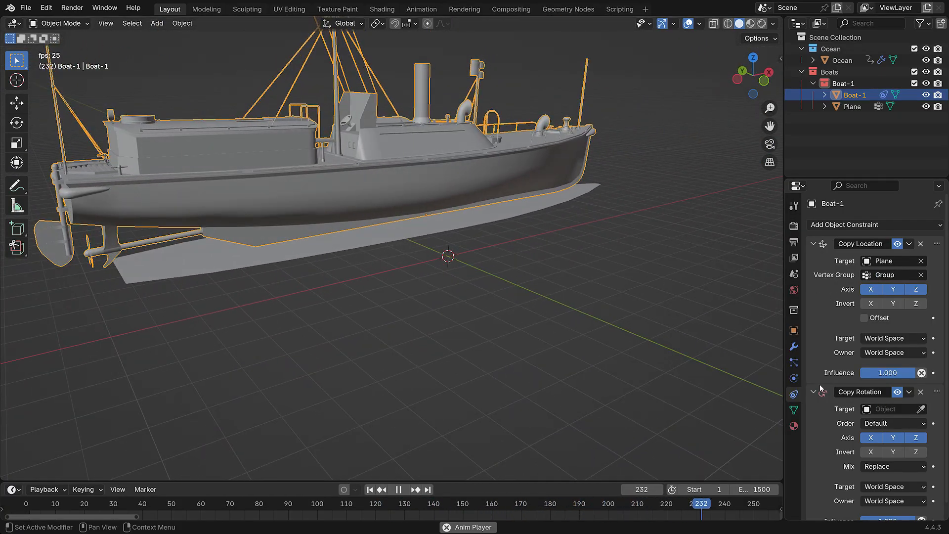
pyautogui.click(855, 108)
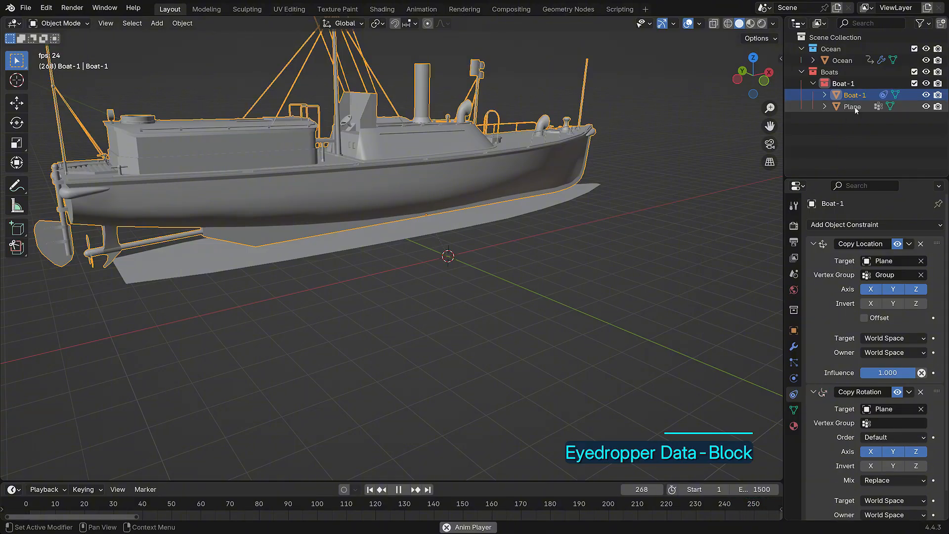
pyautogui.click(878, 420)
pyautogui.click(780, 303)
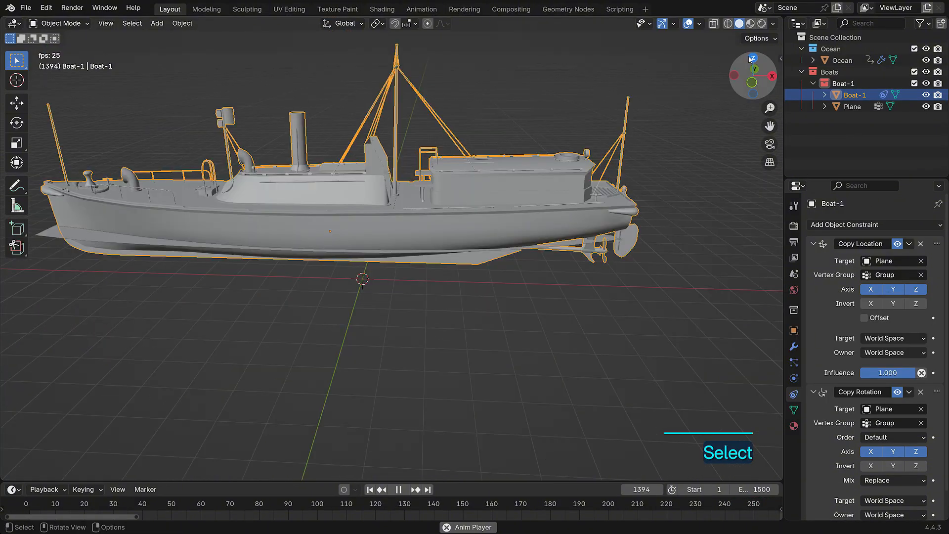
# Disable Copy Rotation, rotate only Boat-1's origin in top view to correct its heading, and re-enable the constraint.
pyautogui.click(751, 57)
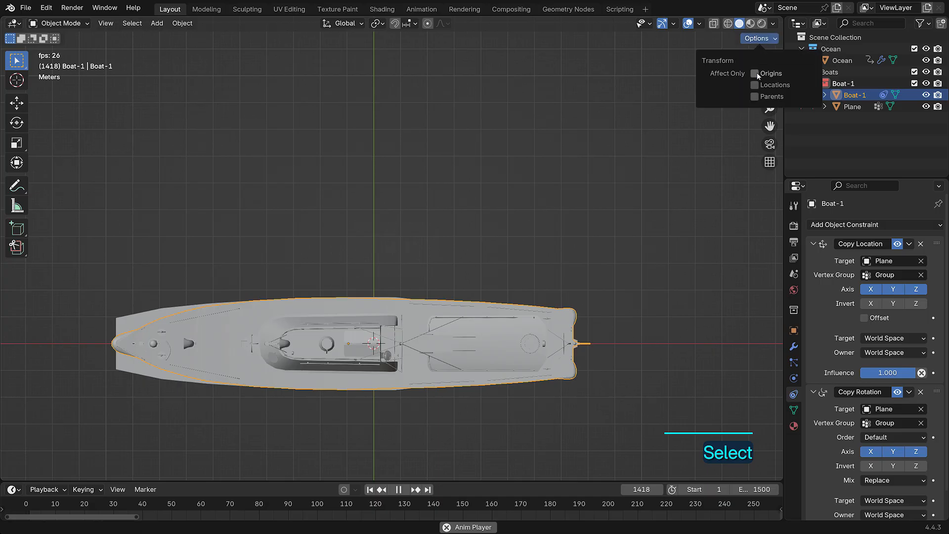
pyautogui.click(897, 393)
pyautogui.press('r')
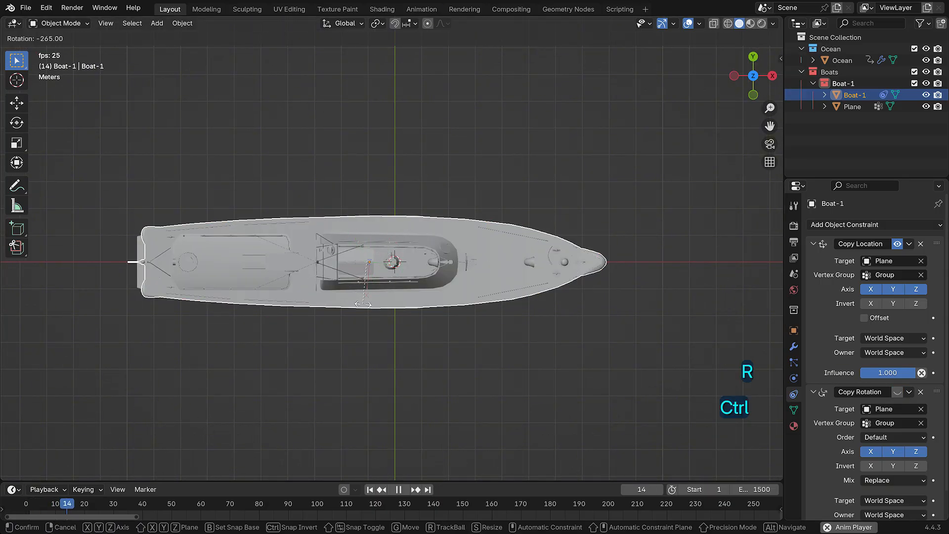
pyautogui.click(307, 258)
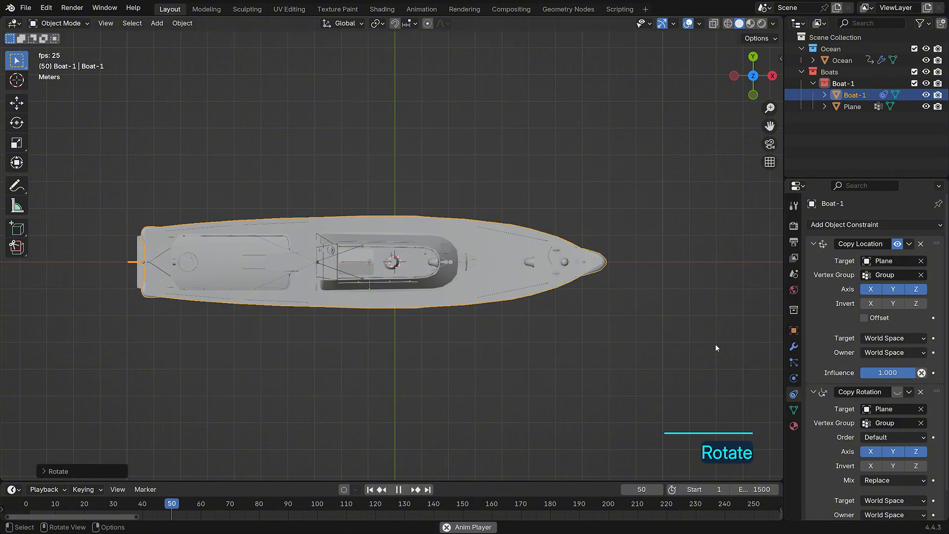
pyautogui.click(898, 392)
pyautogui.moveTo(654, 307); pyautogui.dragTo(664, 218, button='middle')
pyautogui.click(757, 38)
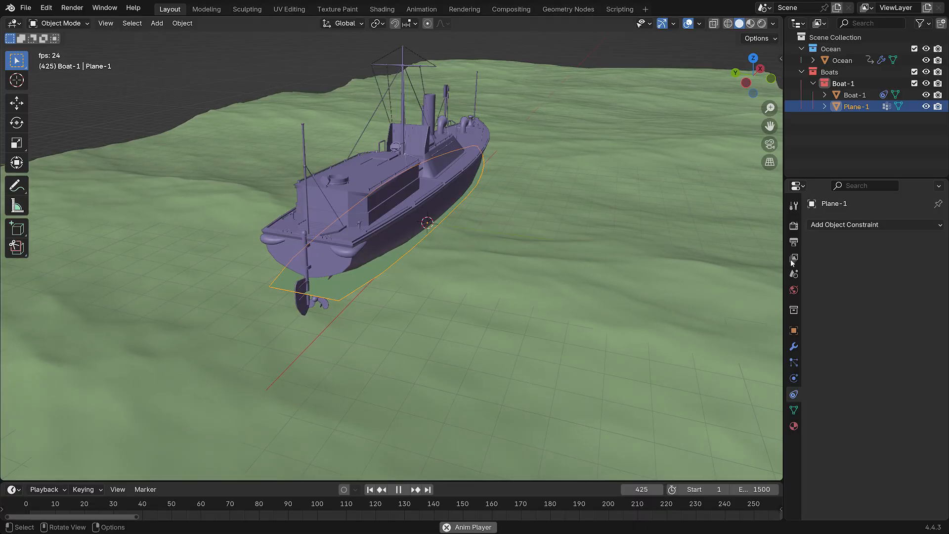
# Add a Shrinkwrap modifier to Plane-1 with Ocean as its target.
pyautogui.click(795, 346)
pyautogui.click(821, 224)
pyautogui.write('s')
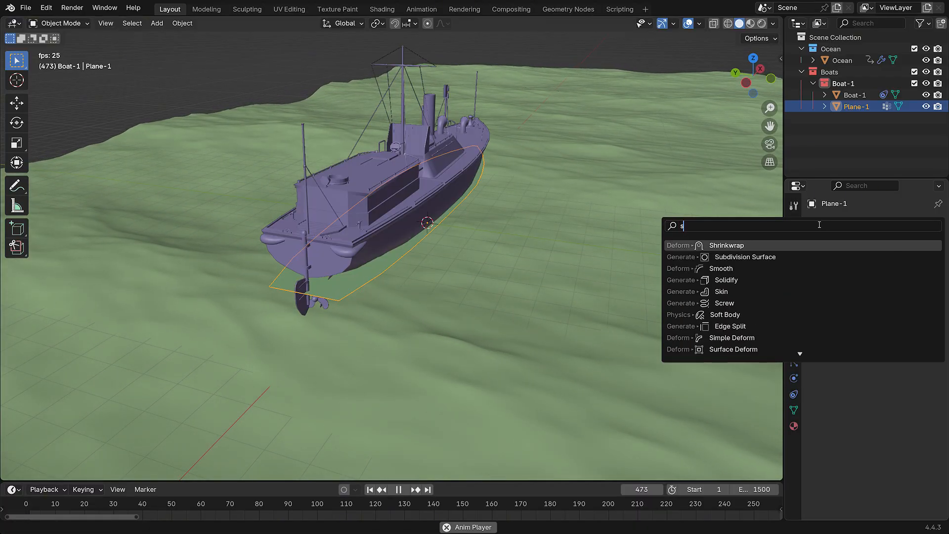
pyautogui.click(734, 242)
pyautogui.click(921, 315)
pyautogui.click(665, 250)
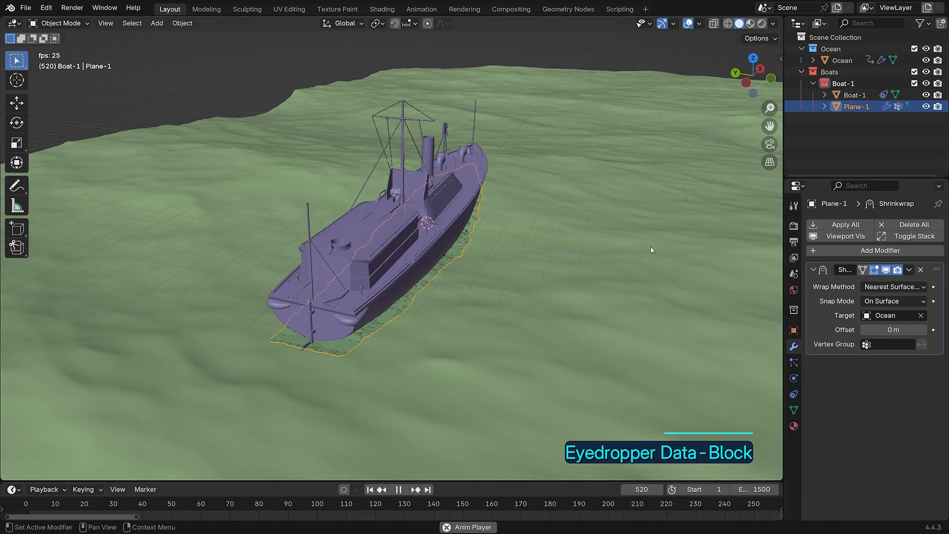
# Set the Shrinkwrap wrap method to Project along the Z axis.
pyautogui.click(882, 288)
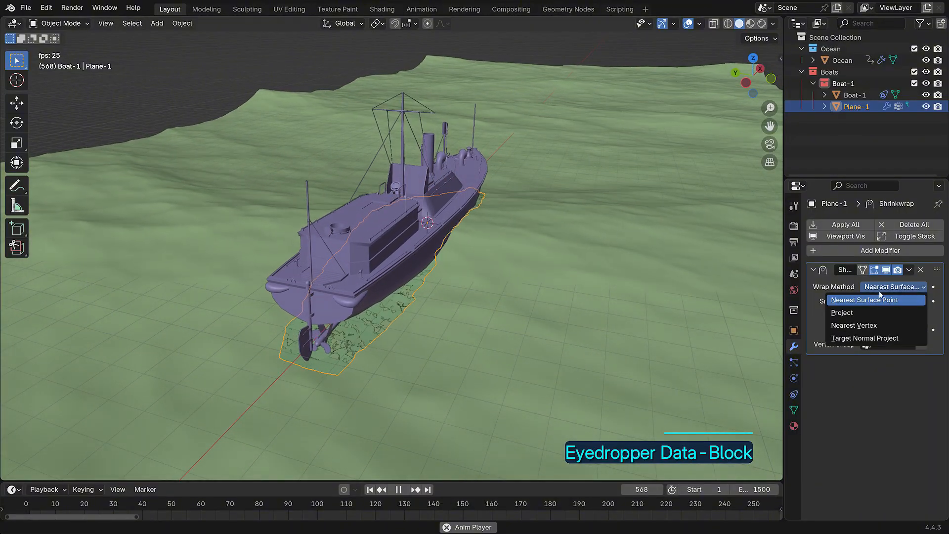
pyautogui.click(875, 314)
pyautogui.click(915, 343)
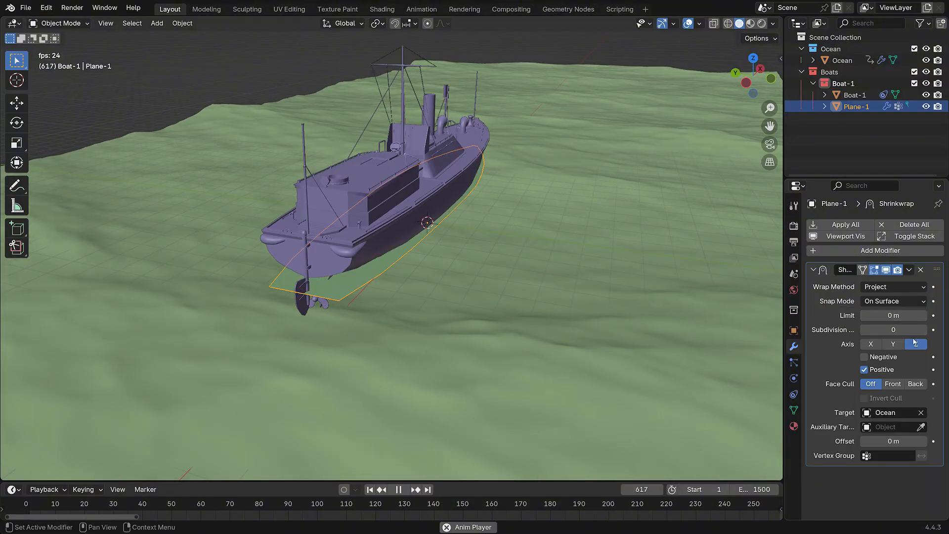
# Lower Plane-1 along the global Z axis so its origin lies beneath the ocean surface, and check it from several angles.
pyautogui.scroll(-3, 624, 238)
pyautogui.moveTo(624, 238); pyautogui.dragTo(623, 222, button='middle')
pyautogui.press('g')
pyautogui.press('z')
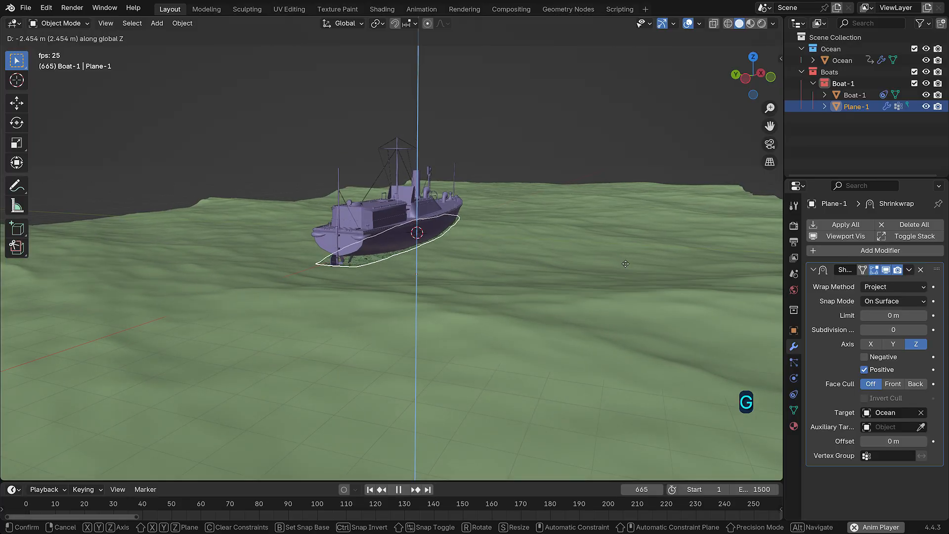
pyautogui.click(627, 296)
pyautogui.scroll(-5, 643, 262)
pyautogui.click(746, 78)
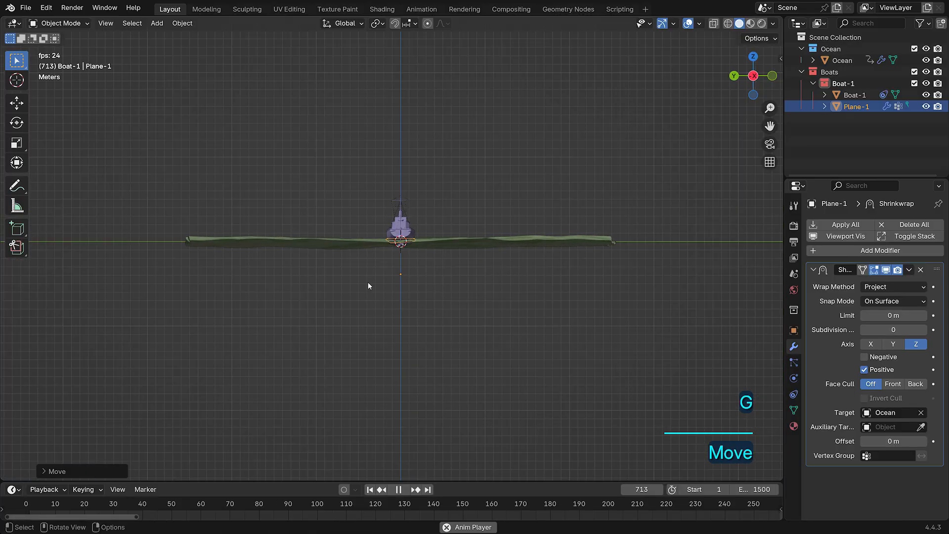
pyautogui.moveTo(368, 286); pyautogui.dragTo(449, 260, button='middle')
pyautogui.scroll(6, 428, 265)
pyautogui.scroll(-2, 427, 278)
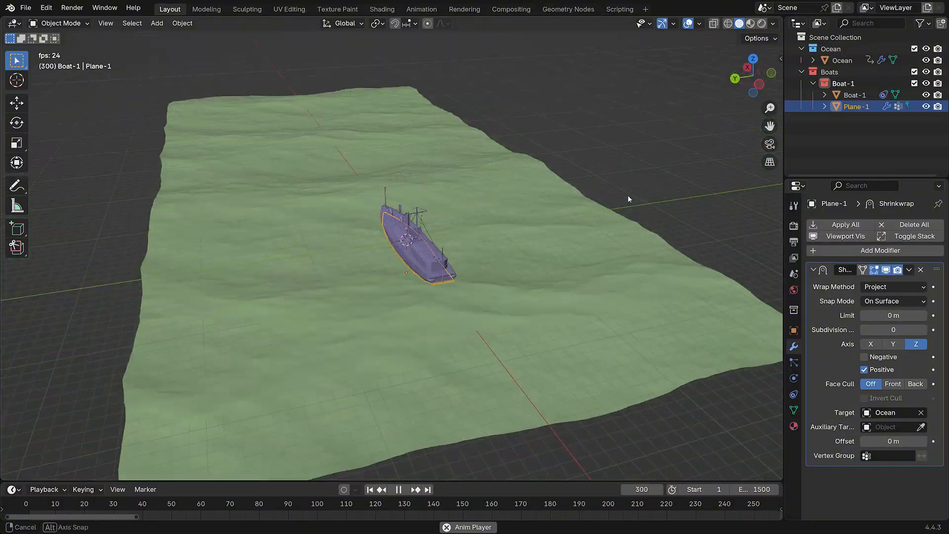
# Duplicate Boat-1 together with Plane-1 and place the copy about 4 m away along negative Y.
pyautogui.moveTo(628, 197); pyautogui.dragTo(581, 235, button='middle')
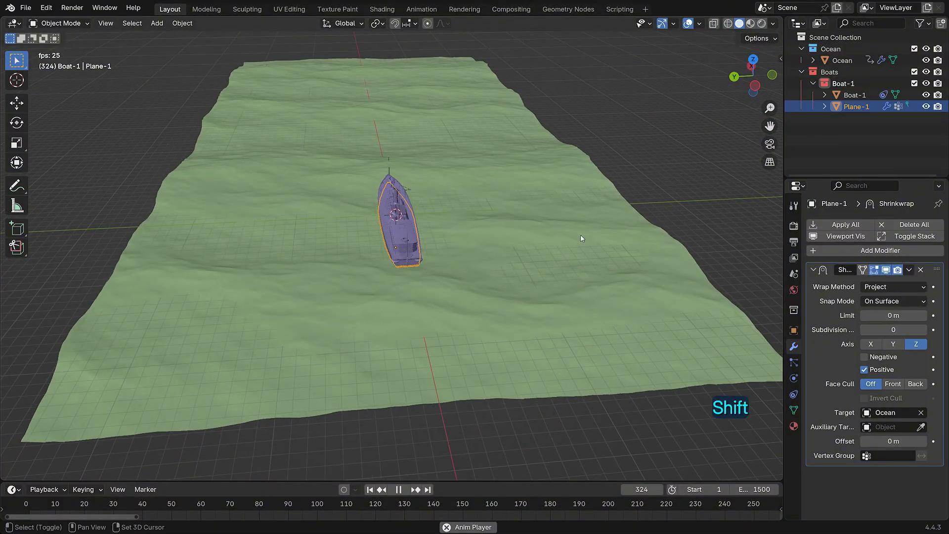
pyautogui.keyDown('shift'); pyautogui.click(406, 237); pyautogui.keyUp('shift')
pyautogui.hotkey('shift', 'd')
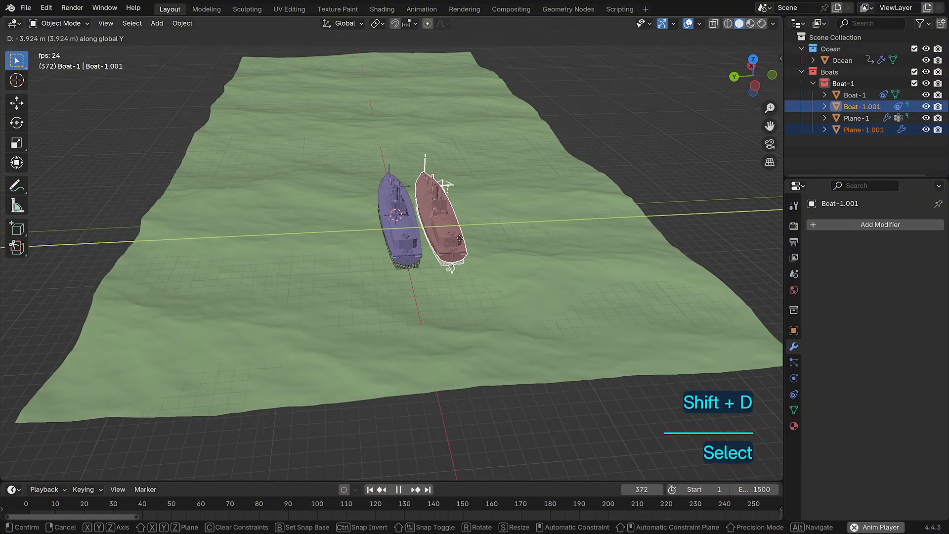
pyautogui.click(463, 238)
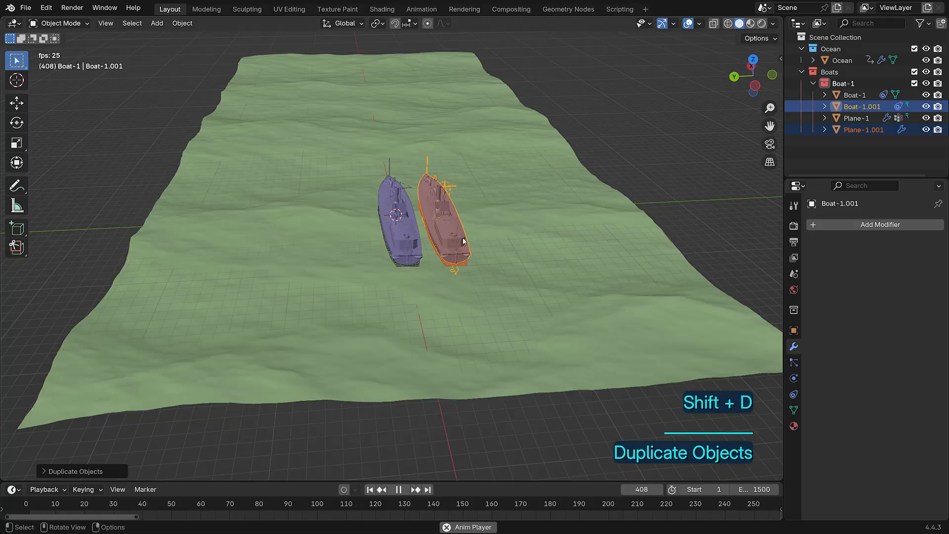
# Duplicate the original boat and its plane again and place this copy on the opposite side along Y.
pyautogui.click(417, 263)
pyautogui.keyDown('shift'); pyautogui.click(417, 263); pyautogui.keyUp('shift')
pyautogui.hotkey('shift', 'd')
pyautogui.press('x')
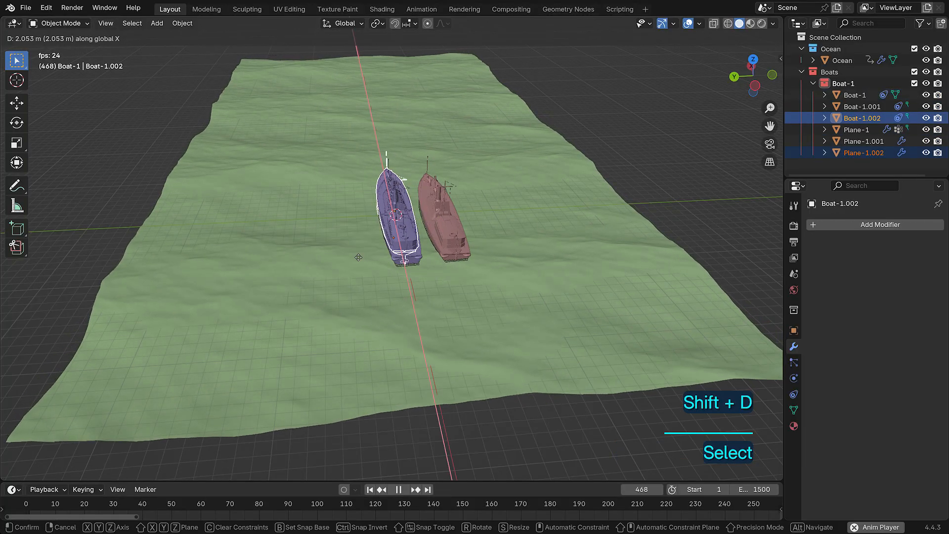
pyautogui.press('y')
pyautogui.click(342, 257)
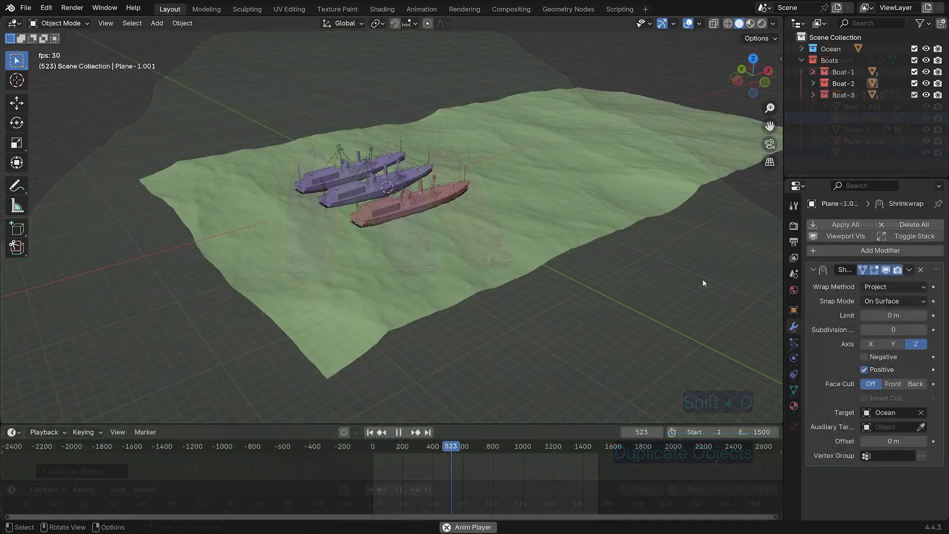
# Create a new collection inside Boats and give it a yellow colour tag.
pyautogui.click(832, 62)
pyautogui.press('c')
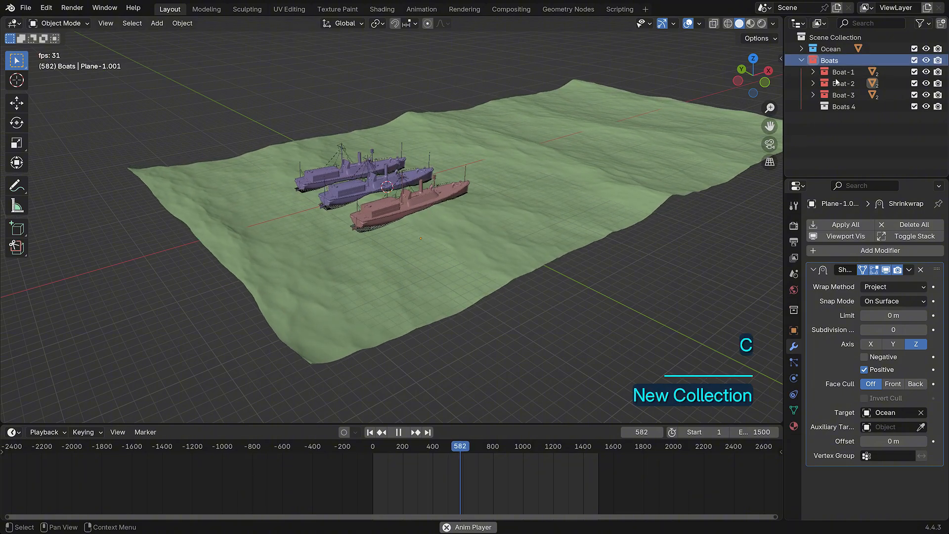
pyautogui.click(848, 106)
pyautogui.rightClick(848, 106)
pyautogui.click(852, 204)
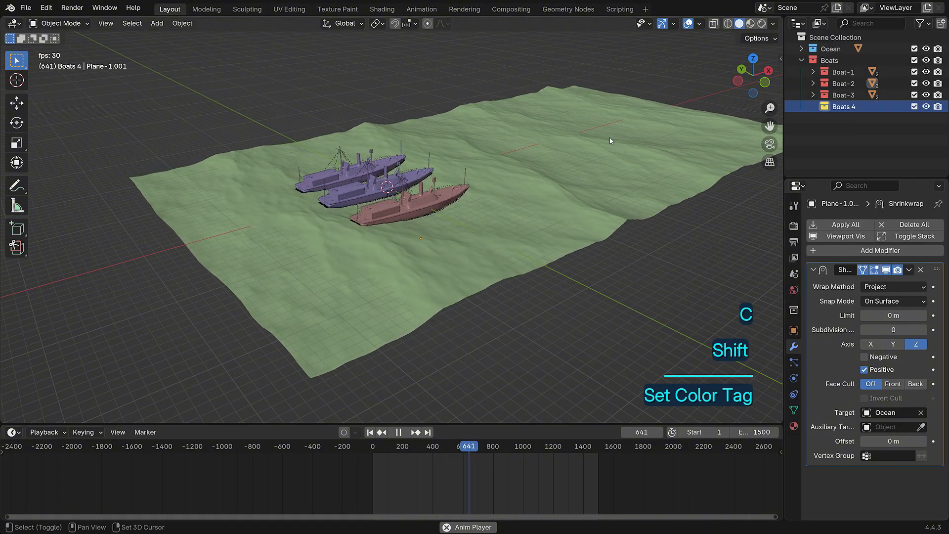
# Add a Bézier curve to the new collection and, in Edit Mode from top view, move it to open water beyond the red boat.
pyautogui.hotkey('shift', 'a')
pyautogui.click(677, 139)
pyautogui.click(752, 60)
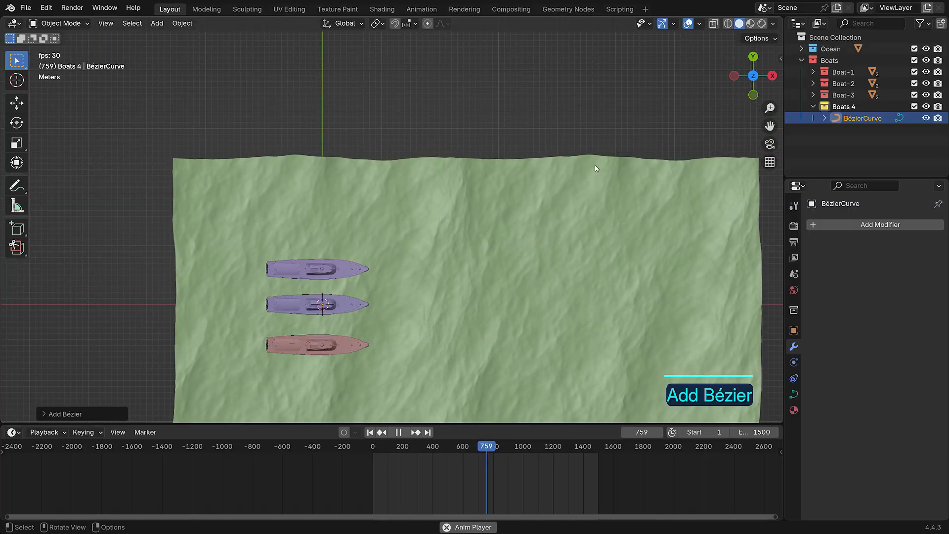
pyautogui.press('Tab')
pyautogui.keyDown('shift'); pyautogui.moveTo(596, 168); pyautogui.dragTo(611, 53, button='middle'); pyautogui.keyUp('shift')
pyautogui.press('g')
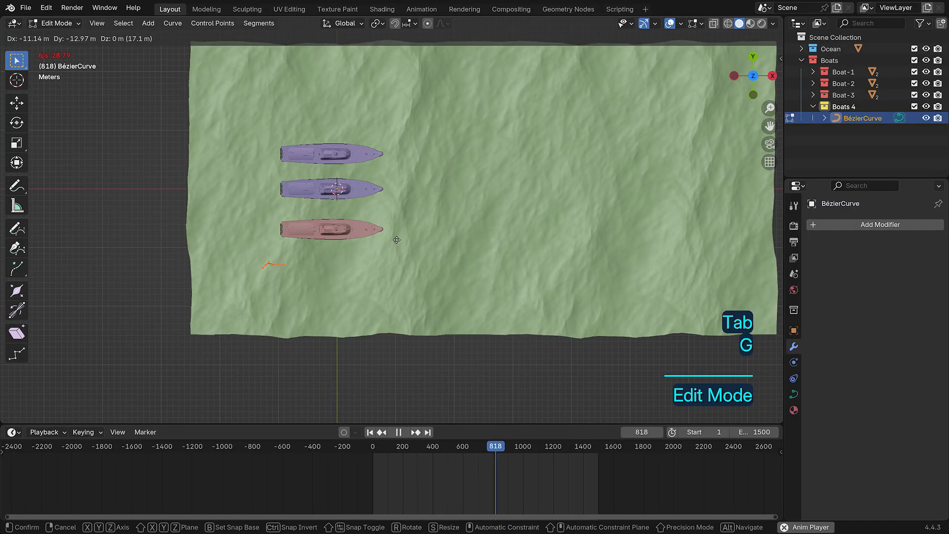
pyautogui.click(391, 237)
# Move and rotate the Bézier curve's first control point to set where the path starts.
pyautogui.click(260, 262)
pyautogui.press('g')
pyautogui.click(258, 261)
pyautogui.press('r')
pyautogui.click(274, 281)
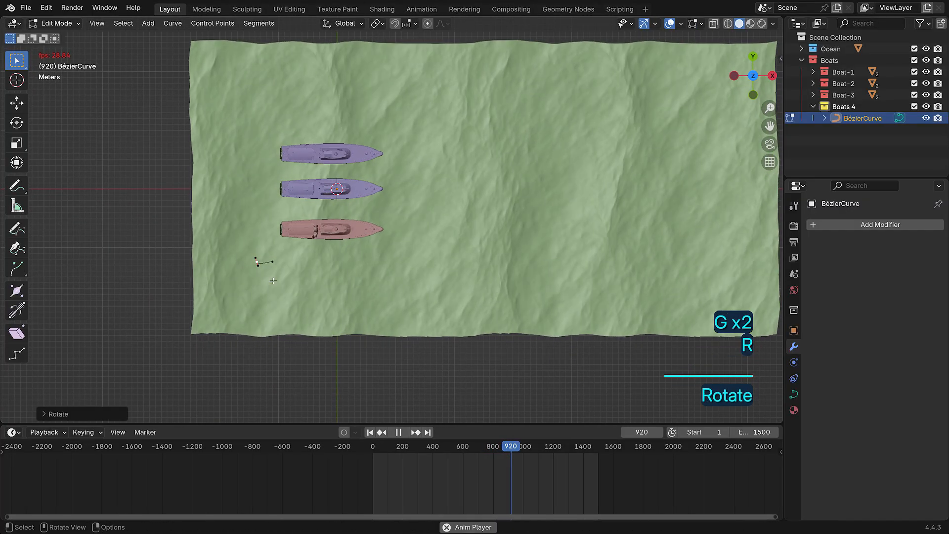
pyautogui.press('g')
pyautogui.press('r')
# Move the curve's other end point ahead of the start and scale up its handles.
pyautogui.click(273, 262)
pyautogui.press('g')
pyautogui.press('s')
pyautogui.press('g')
pyautogui.scroll(-3, 435, 287)
# Extrude two more control points from the curve's end to carry the path along the ocean's length.
pyautogui.press('e')
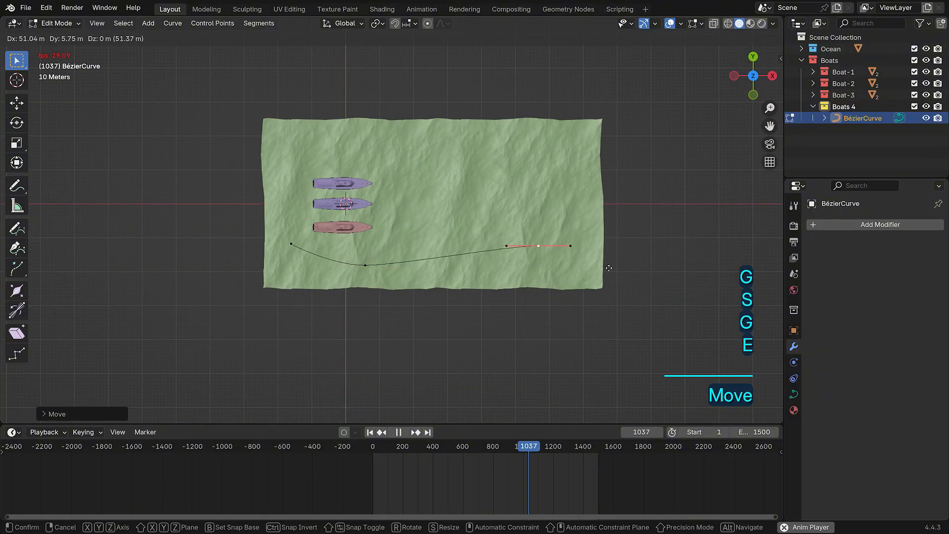
pyautogui.click(562, 269)
pyautogui.press('e')
pyautogui.click(627, 292)
# Scale and move the curve's start point, and shift its third control point back towards the boats.
pyautogui.click(291, 246)
pyautogui.press('s')
pyautogui.press('g')
pyautogui.click(478, 255)
pyautogui.press('g')
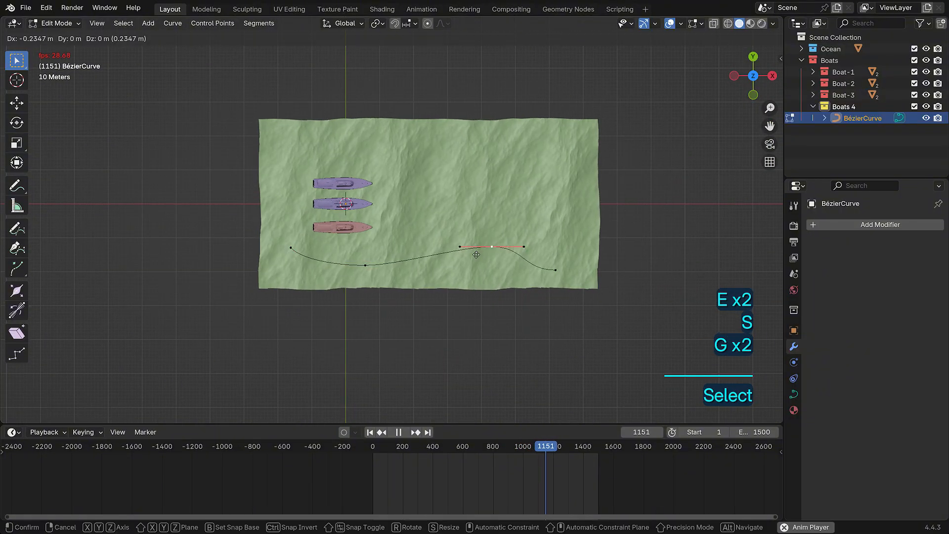
pyautogui.click(452, 256)
# Move and rotate the curve's end point, and reposition the second control point to smooth the path.
pyautogui.click(556, 270)
pyautogui.press('g')
pyautogui.press('r')
pyautogui.press('g')
pyautogui.scroll(1, 554, 277)
pyautogui.click(361, 275)
pyautogui.press('g')
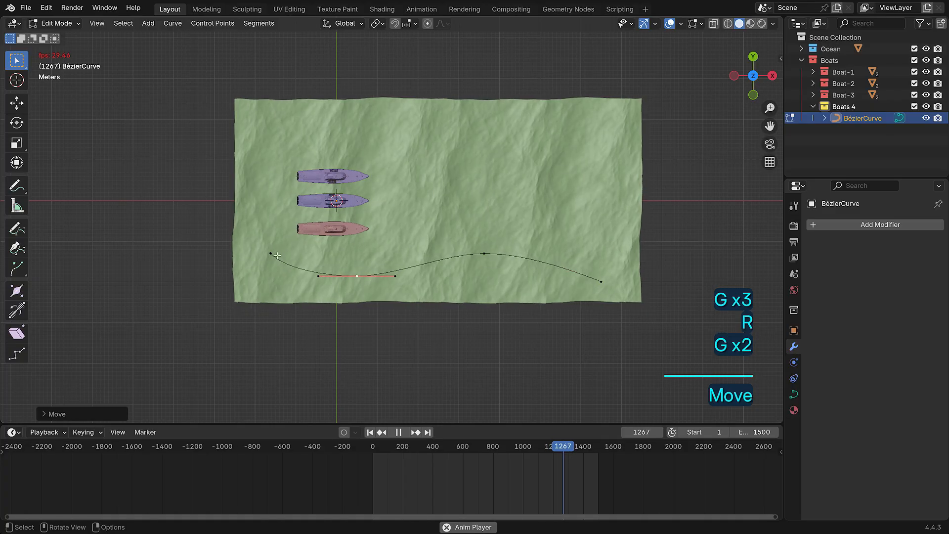
# Move and rotate the curve's start point so the path begins near the ocean's edge behind the boats.
pyautogui.click(273, 255)
pyautogui.press('g')
pyautogui.press('g')
pyautogui.press('r')
pyautogui.press('Tab')
pyautogui.keyDown('shift'); pyautogui.moveTo(270, 242); pyautogui.dragTo(347, 243, button='middle'); pyautogui.keyUp('shift')
pyautogui.scroll(3, 349, 244)
pyautogui.press('Tab')
pyautogui.press('g')
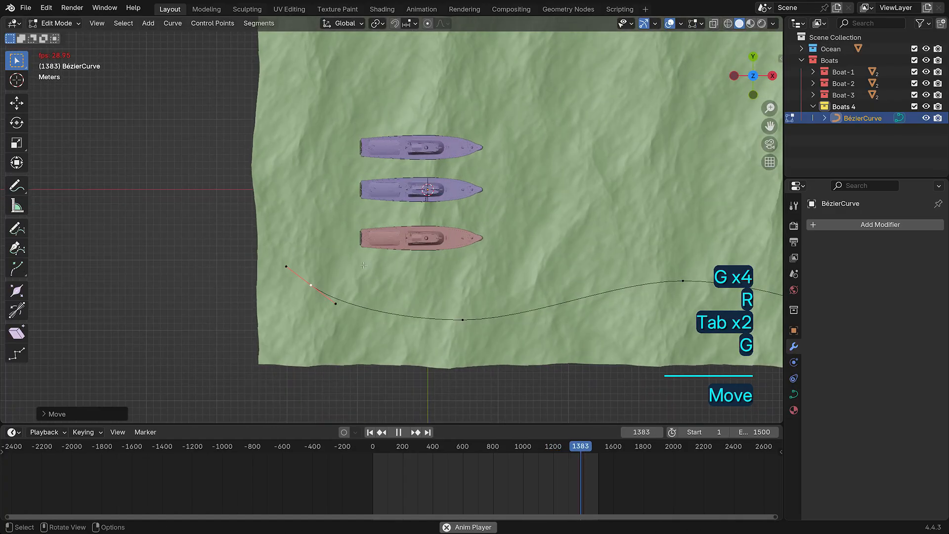
# Reposition the curve's end point and start point to adjust both ends of the path.
pyautogui.scroll(-3, 364, 265)
pyautogui.press('g')
pyautogui.click(678, 282)
pyautogui.press('g')
pyautogui.click(349, 257)
pyautogui.press('g')
# Shift and rotate the curve's second control point to smooth the bend, and finish editing the curve.
pyautogui.click(433, 278)
pyautogui.press('g')
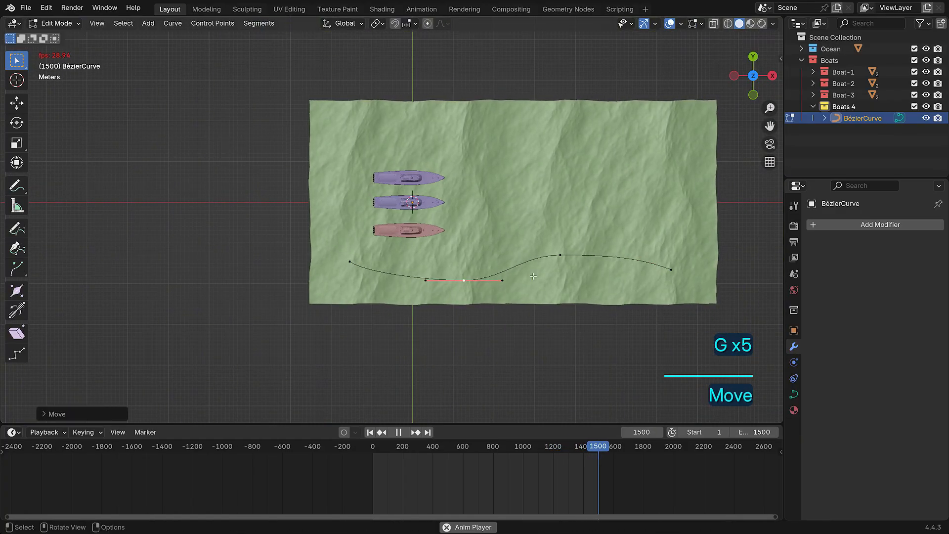
pyautogui.press('g')
pyautogui.press('r')
pyautogui.press('g')
pyautogui.press('Tab')
# Add a Follow Path constraint to the red boat's waterline plane with the Bézier curve as target.
pyautogui.moveTo(533, 276); pyautogui.dragTo(403, 197, button='middle')
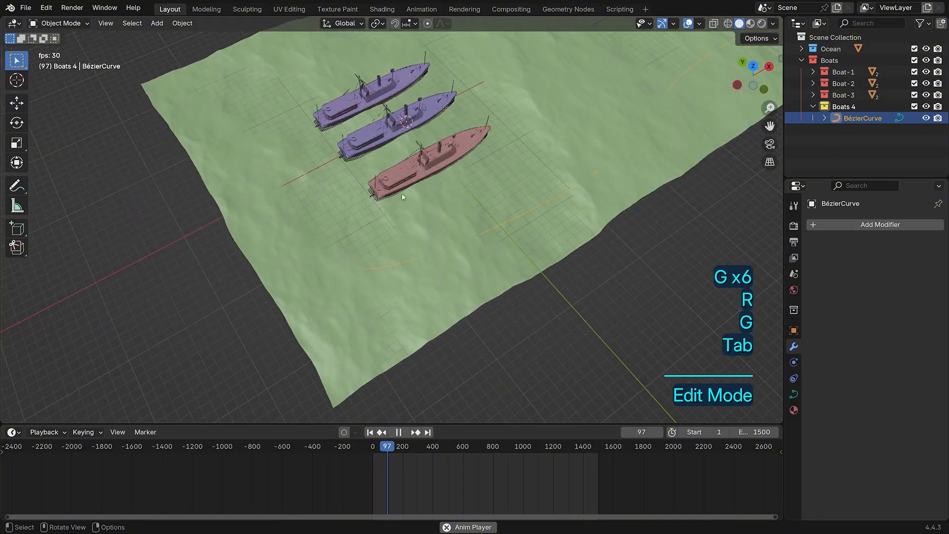
pyautogui.click(375, 198)
pyautogui.click(375, 198)
pyautogui.click(376, 200)
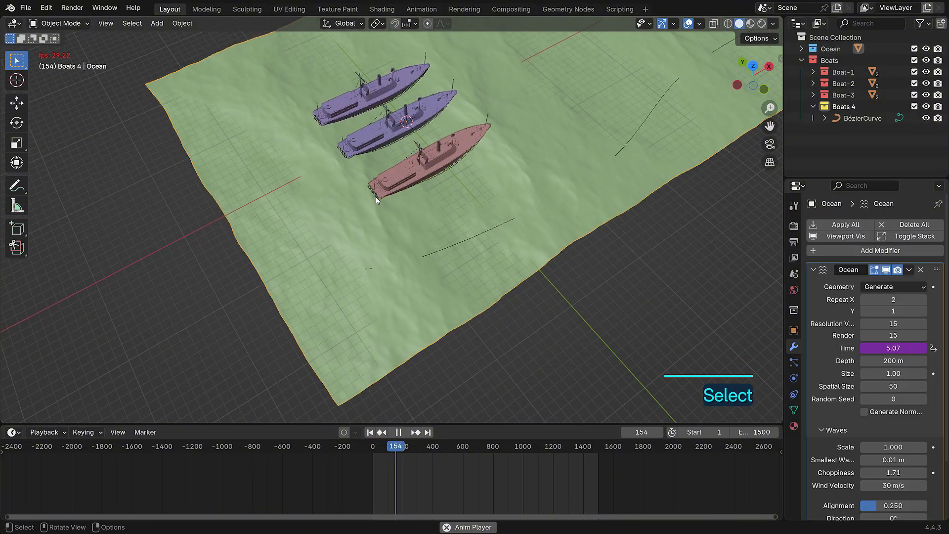
pyautogui.click(375, 200)
pyautogui.moveTo(376, 198); pyautogui.dragTo(455, 190, button='middle')
pyautogui.press('space')
pyautogui.click(793, 394)
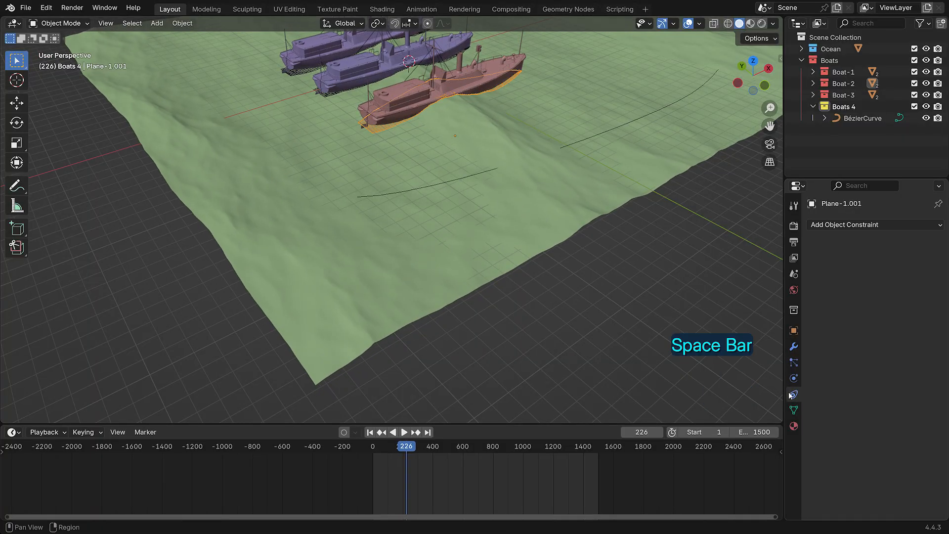
pyautogui.click(843, 228)
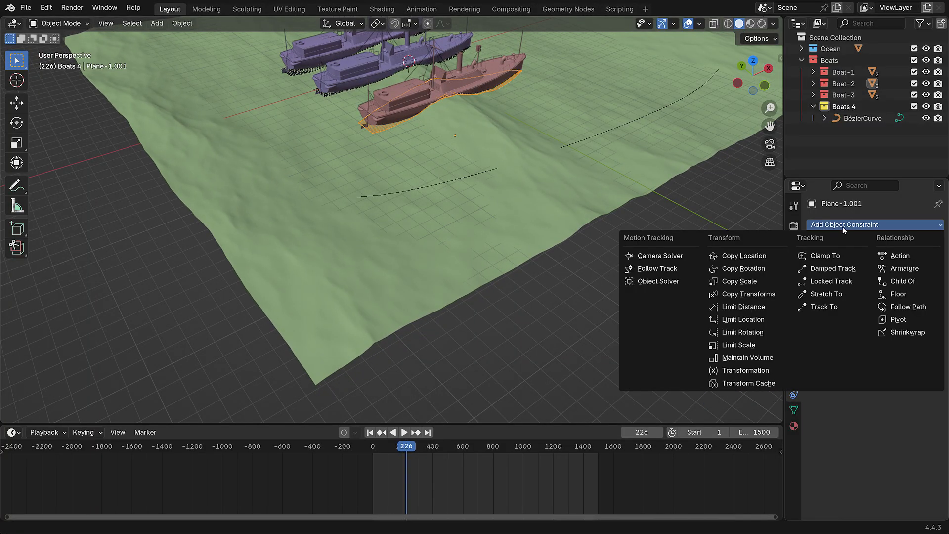
pyautogui.click(904, 305)
pyautogui.click(863, 118)
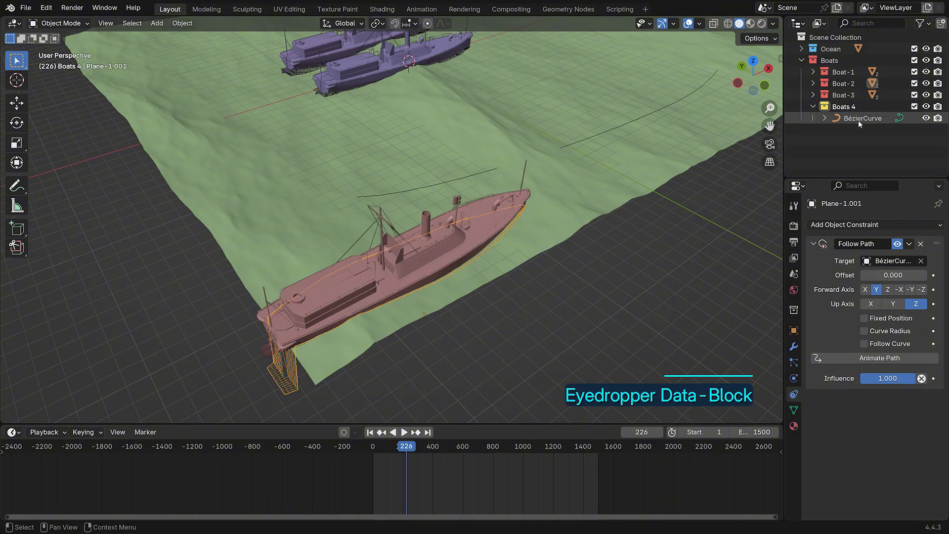
# Rename the Bézier curve to 1.
pyautogui.doubleClick(860, 119)
pyautogui.write('1')
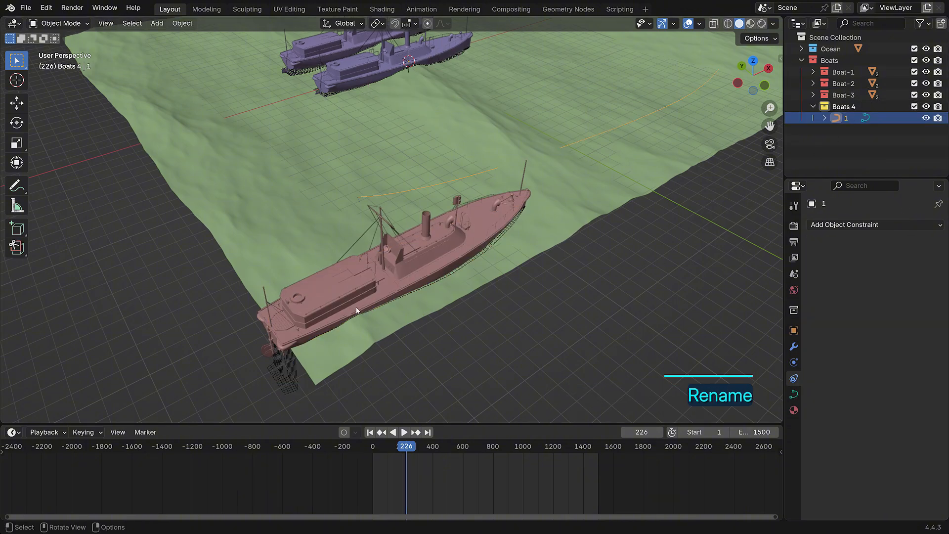
# Enable Follow Curve and Fixed Position in the waterline plane's Follow Path constraint.
pyautogui.click(283, 384)
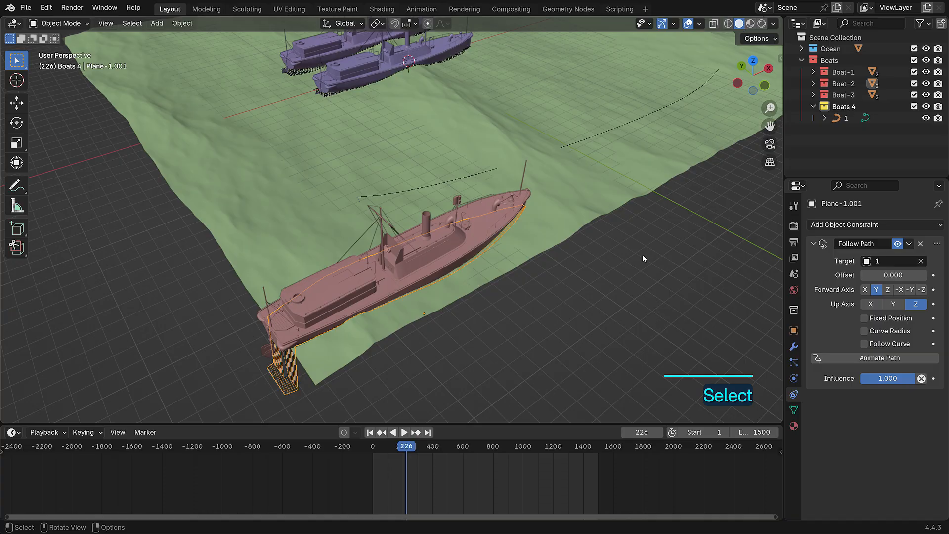
pyautogui.moveTo(879, 276); pyautogui.dragTo(851, 276)
pyautogui.rightClick(851, 276)
pyautogui.click(864, 345)
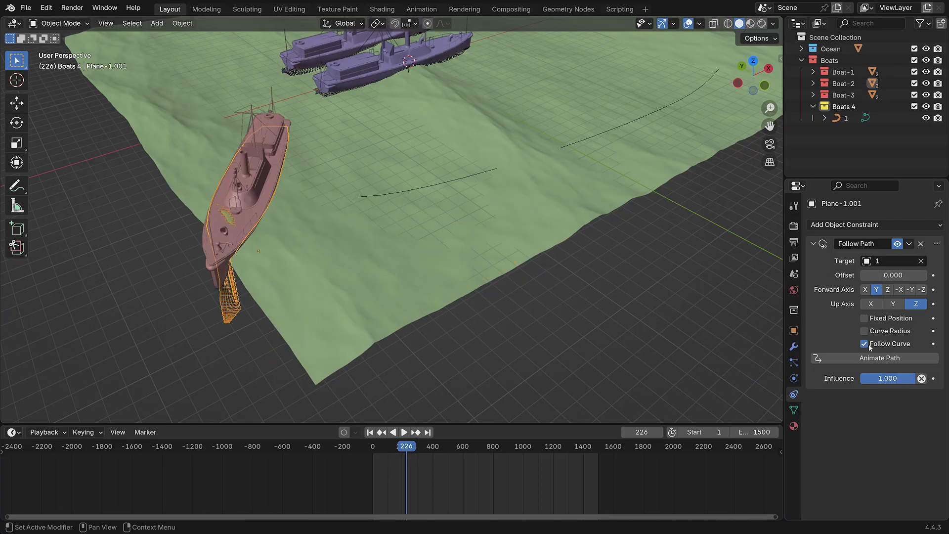
pyautogui.moveTo(892, 276); pyautogui.dragTo(802, 280)
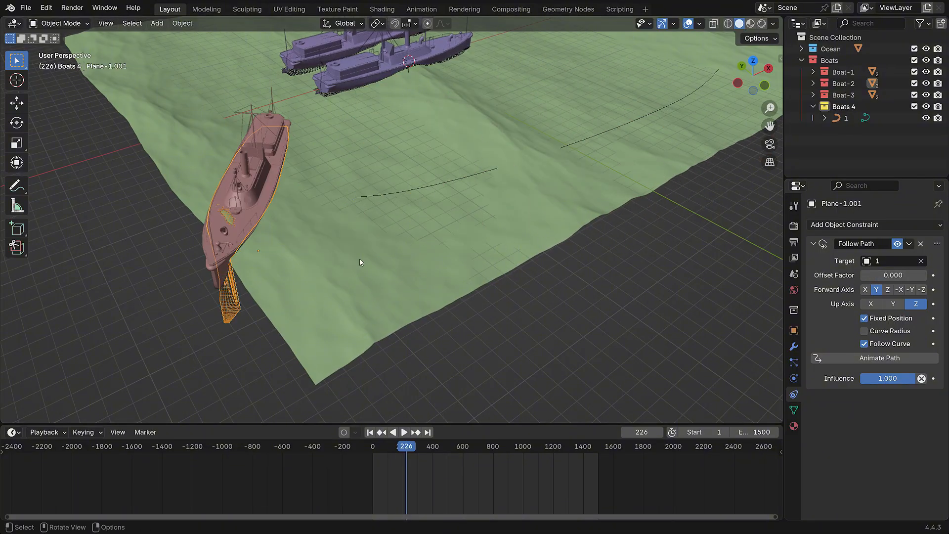
# In the top view, rotate the waterline plane about 90° so the bow points along the path.
pyautogui.click(754, 61)
pyautogui.keyDown('shift'); pyautogui.moveTo(449, 279); pyautogui.dragTo(521, 223, button='middle'); pyautogui.keyUp('shift')
pyautogui.press('r')
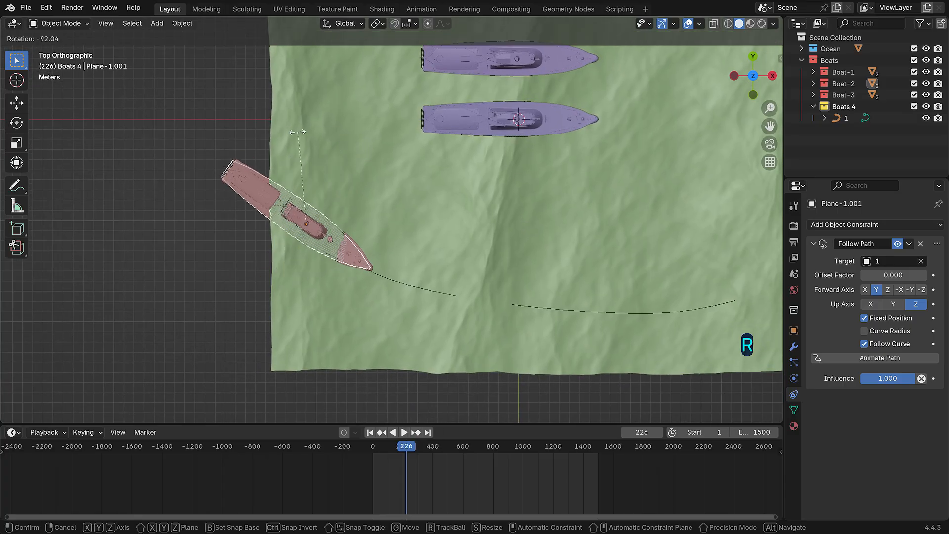
pyautogui.click(292, 138)
pyautogui.press('g')
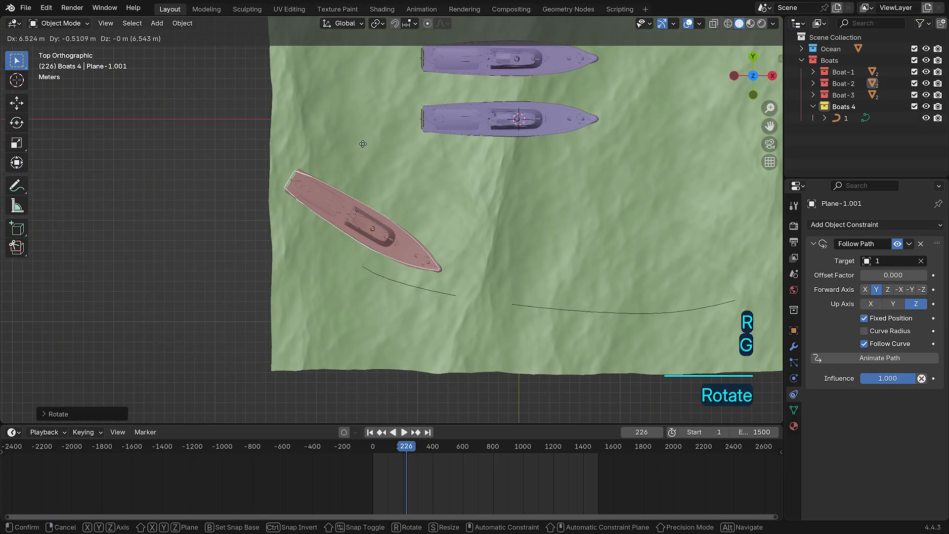
pyautogui.rightClick(363, 144)
# Move the path's start point further onto the ocean and rotate its handles to a flatter heading.
pyautogui.click(398, 283)
pyautogui.click(361, 276)
pyautogui.press('g')
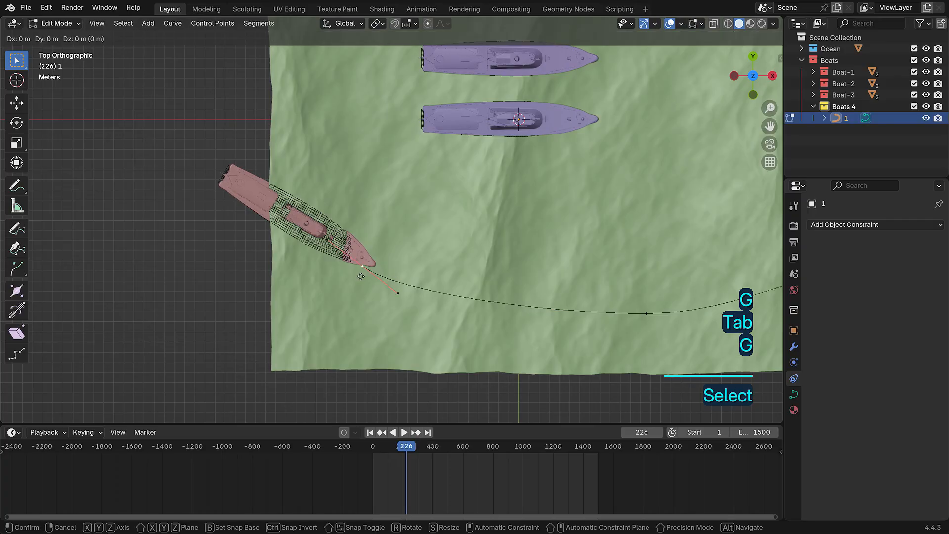
pyautogui.click(391, 286)
pyautogui.press('r')
pyautogui.click(459, 254)
pyautogui.press('g')
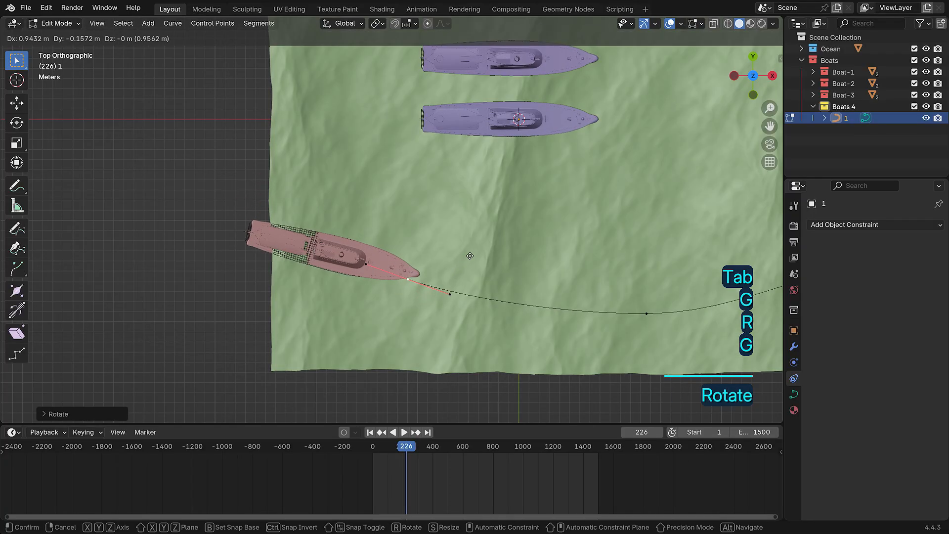
pyautogui.click(486, 256)
pyautogui.press('Tab')
# Hide the Boat-1.001 model and move its waterline plane forward onto the start of the path.
pyautogui.click(375, 262)
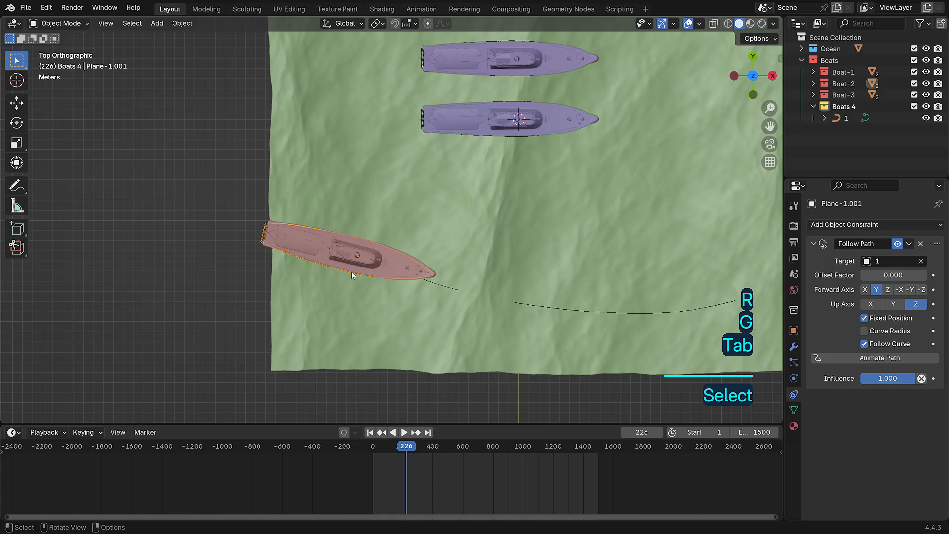
pyautogui.scroll(2, 429, 221)
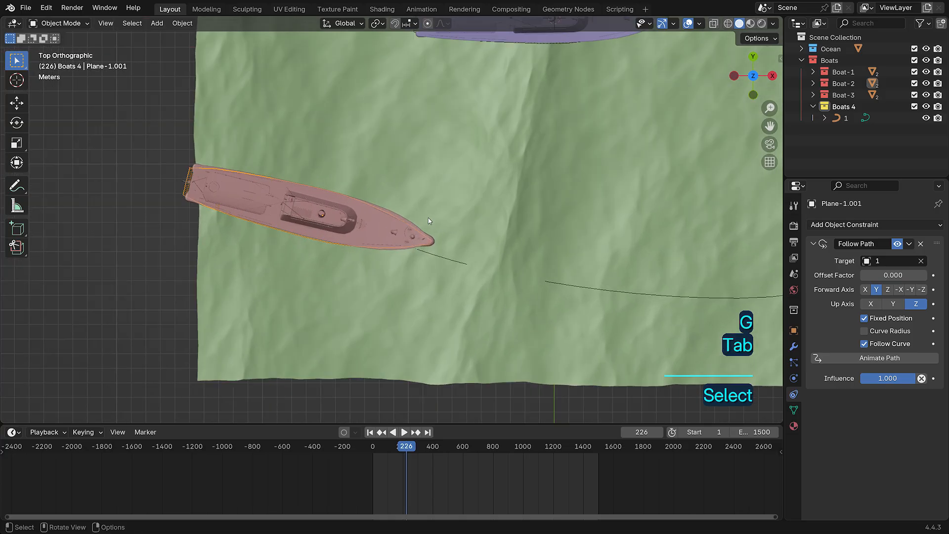
pyautogui.click(432, 250)
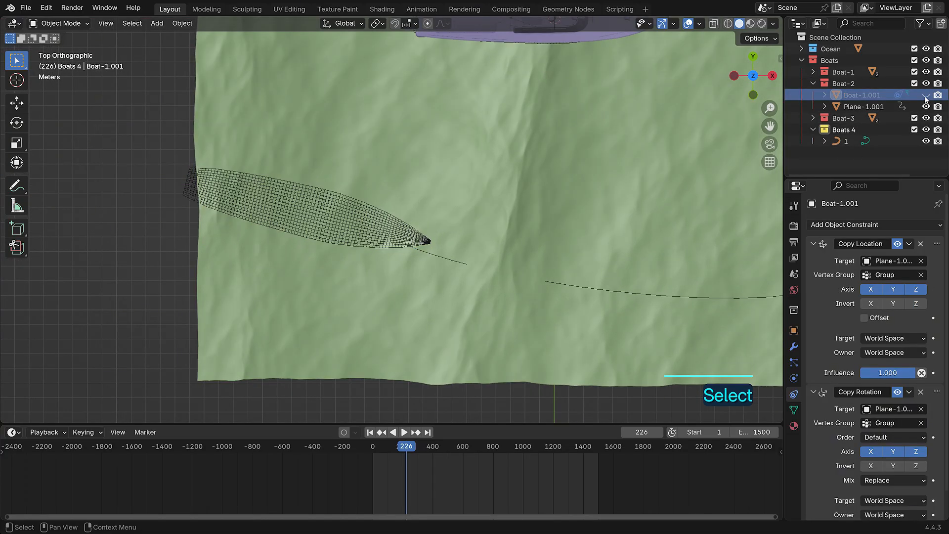
pyautogui.click(334, 207)
pyautogui.press('g')
pyautogui.click(452, 228)
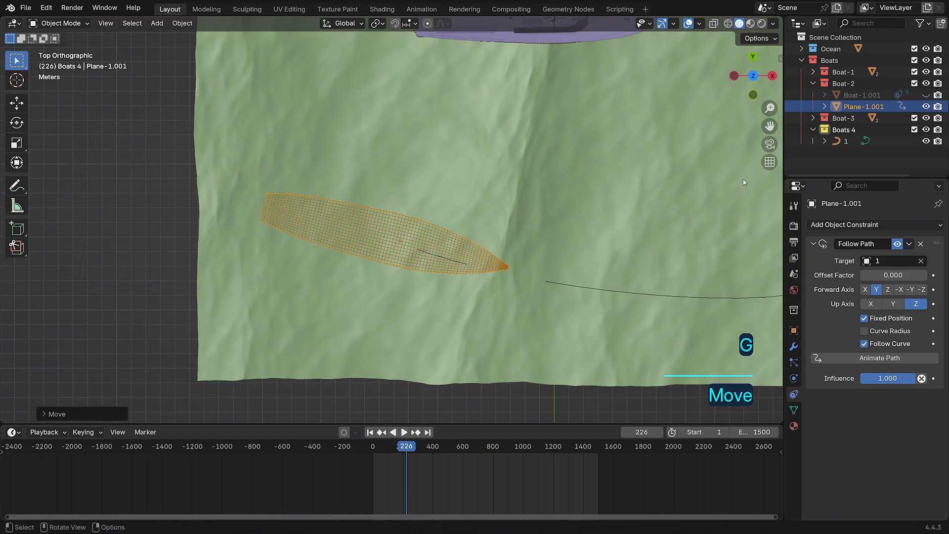
# Hide the Ocean and fine-tune the plane's position and rotation so its bow tip lines up with the curve.
pyautogui.click(925, 49)
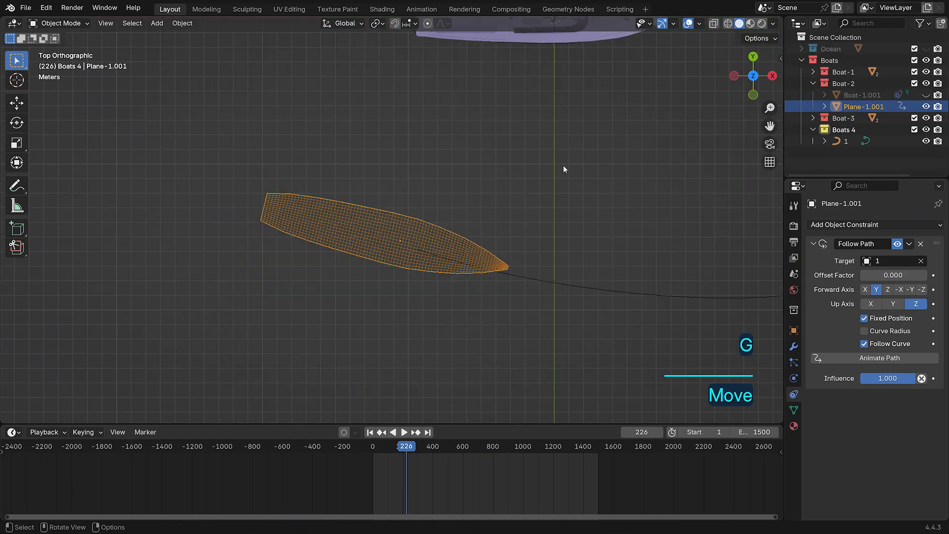
pyautogui.scroll(2, 563, 169)
pyautogui.press('g')
pyautogui.click(589, 182)
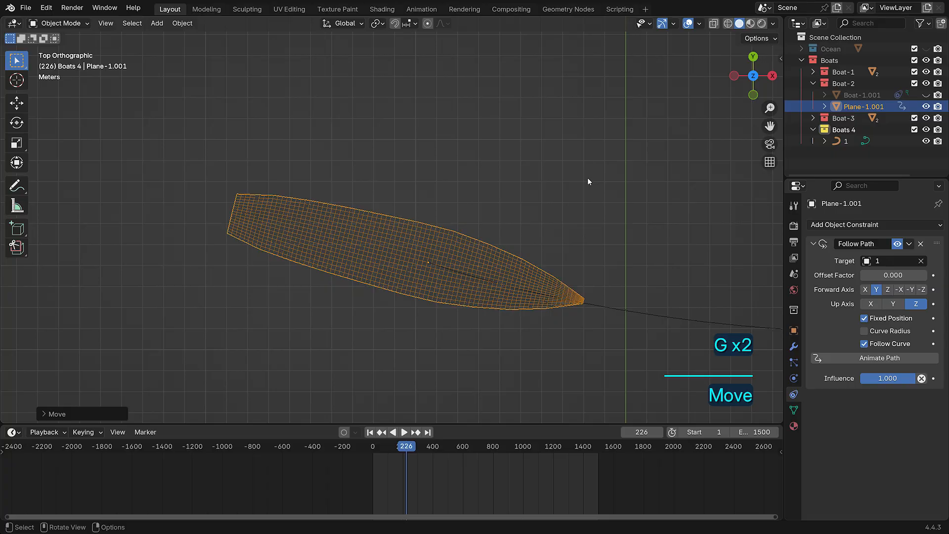
pyautogui.scroll(3, 509, 117)
pyautogui.press('r')
pyautogui.click(645, 126)
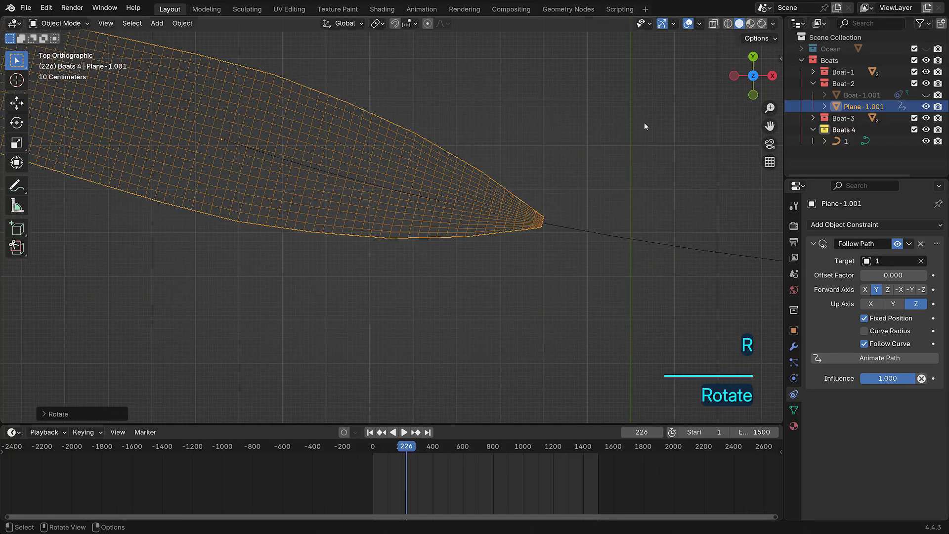
# Unhide the Boat-1.001 model and the Ocean, and play the animation briefly.
pyautogui.scroll(-5, 642, 122)
pyautogui.click(927, 95)
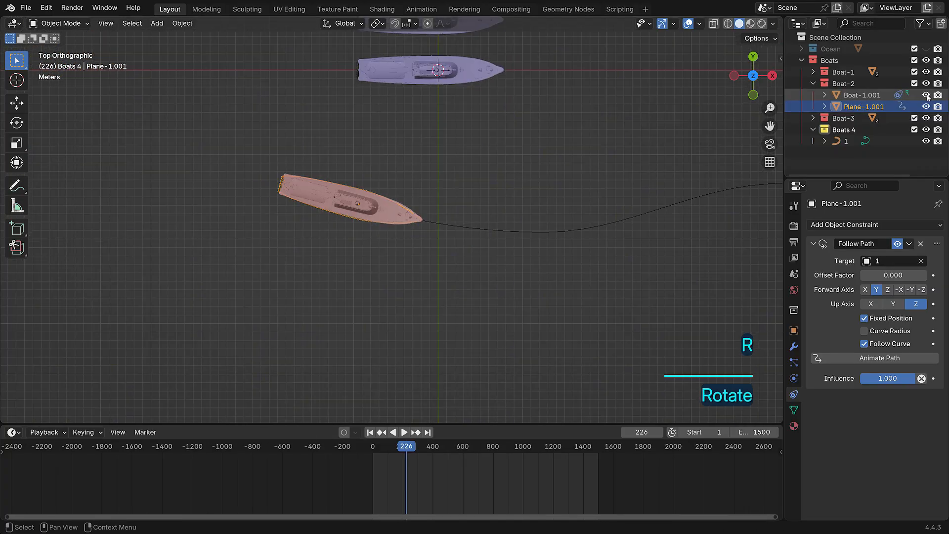
pyautogui.click(927, 49)
pyautogui.press('space')
pyautogui.press('space')
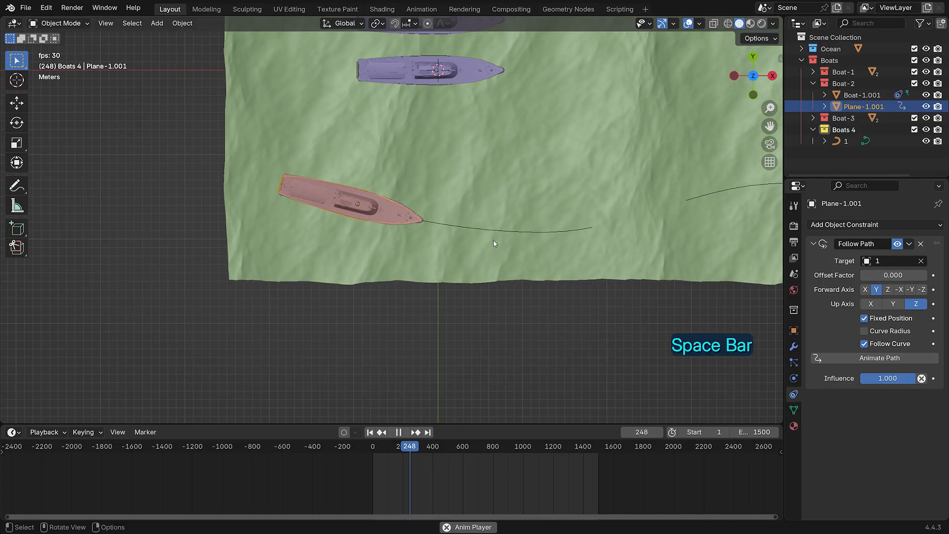
# Keyframe the constraint's Offset Factor at 0.000 on frame 1 and 1.000 on frame 1402, and scrub back through the motion.
pyautogui.click(369, 433)
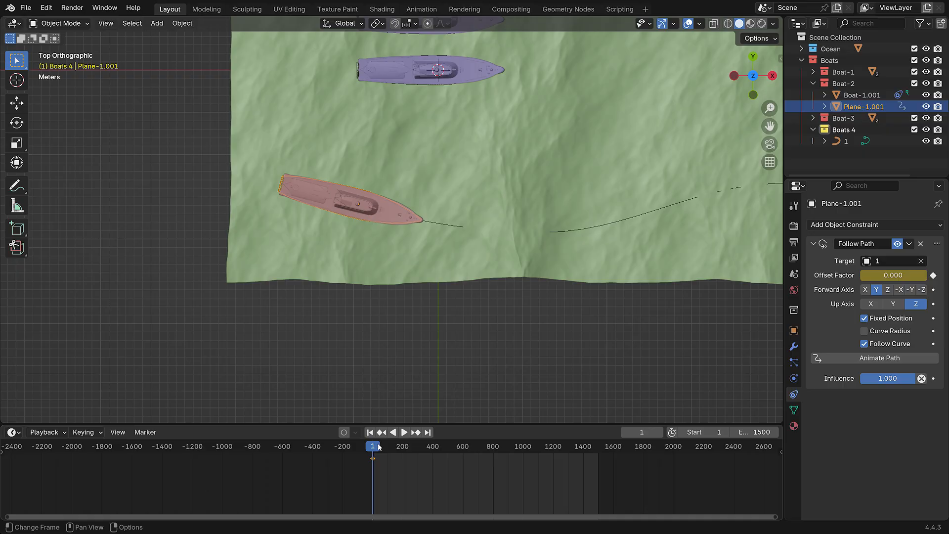
pyautogui.moveTo(379, 447); pyautogui.dragTo(585, 460)
pyautogui.scroll(-3, 693, 270)
pyautogui.keyDown('shift'); pyautogui.moveTo(693, 271); pyautogui.dragTo(569, 286, button='middle'); pyautogui.keyUp('shift')
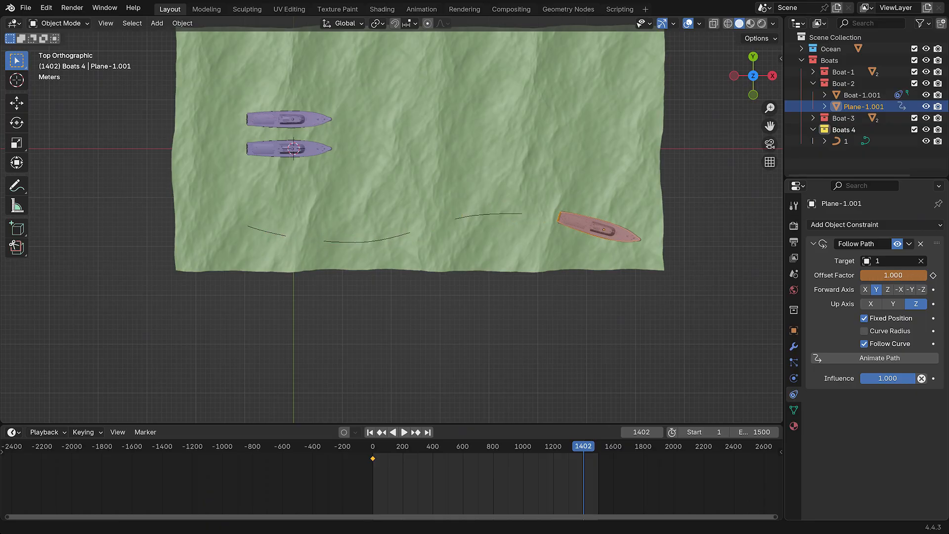
pyautogui.moveTo(583, 456); pyautogui.dragTo(364, 453)
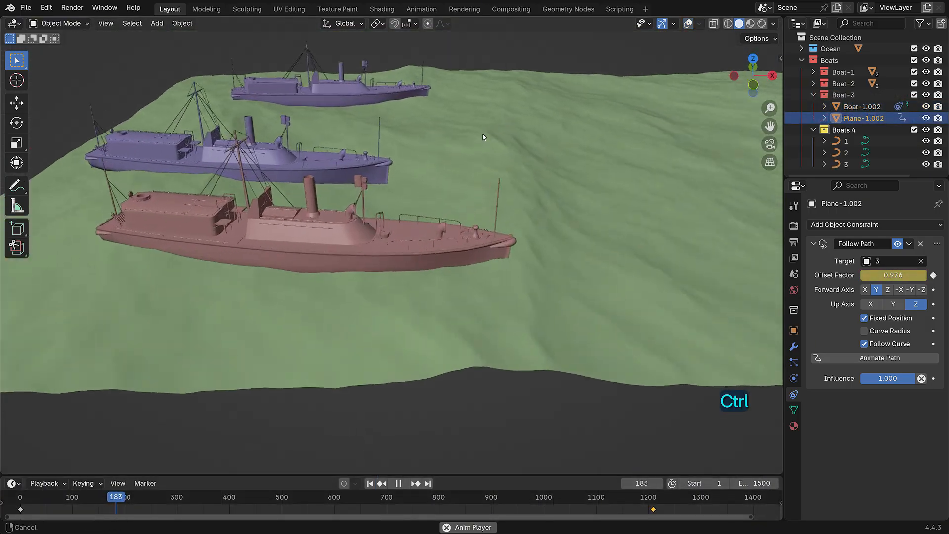
# Examine the playing animation of the three boats on the waves from close up and farther back, and stop playback.
pyautogui.keyDown('ctrl'); pyautogui.moveTo(483, 134); pyautogui.dragTo(552, 171, button='middle'); pyautogui.keyUp('ctrl')
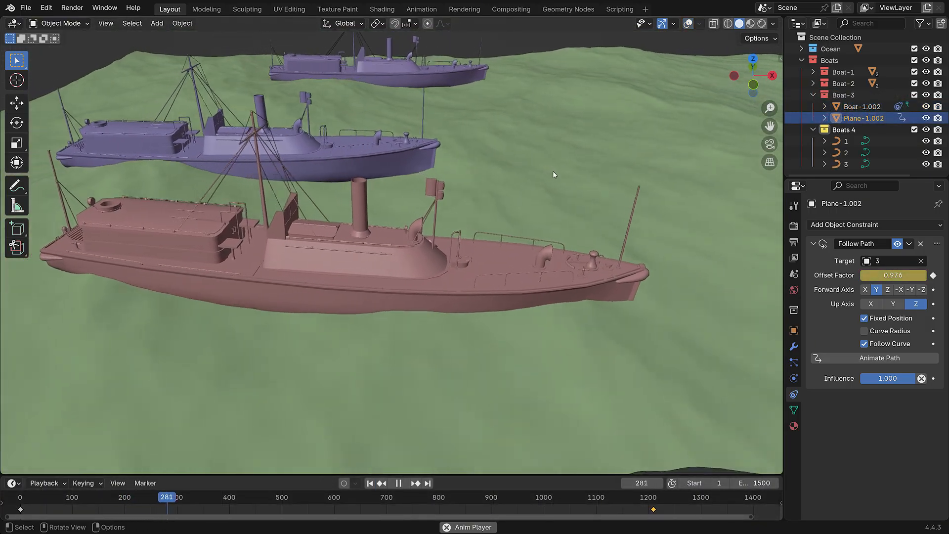
pyautogui.scroll(-3, 549, 172)
pyautogui.keyDown('shift'); pyautogui.moveTo(629, 173); pyautogui.dragTo(597, 178, button='middle'); pyautogui.keyUp('shift')
pyautogui.press('space')
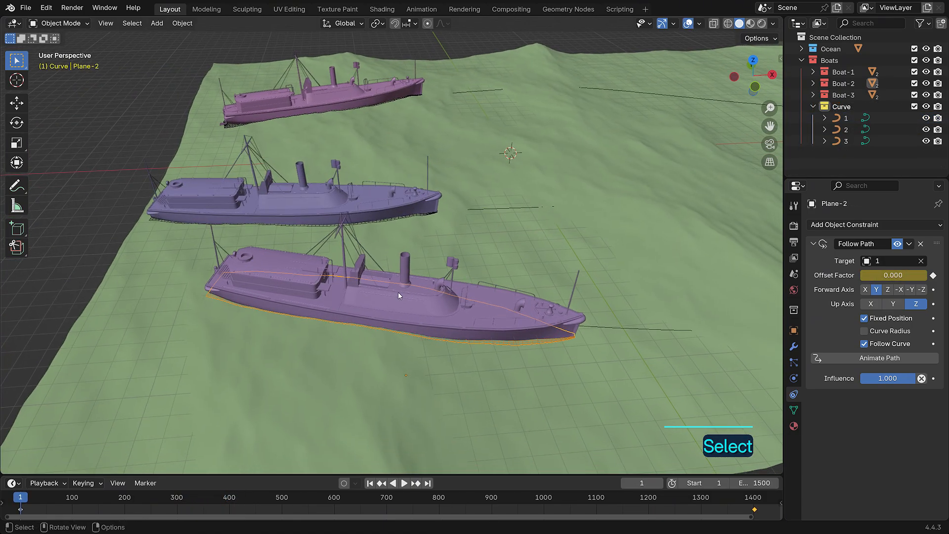
# Bake the three boats' action over frames 1 to 1500 with Visual Keying, both Clear options, Overwrite and Clean Curves, for Location and Rotation only.
pyautogui.click(398, 293)
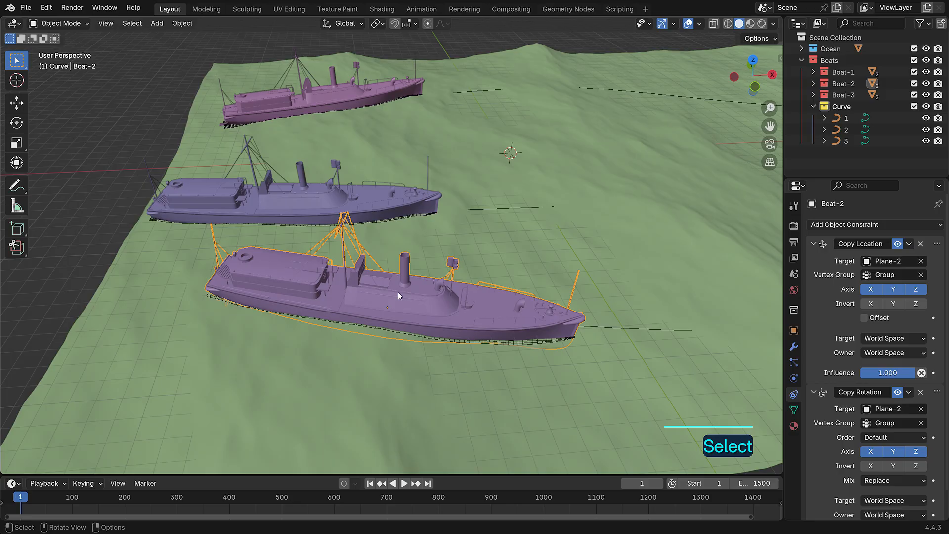
pyautogui.keyDown('shift'); pyautogui.click(378, 204); pyautogui.keyUp('shift')
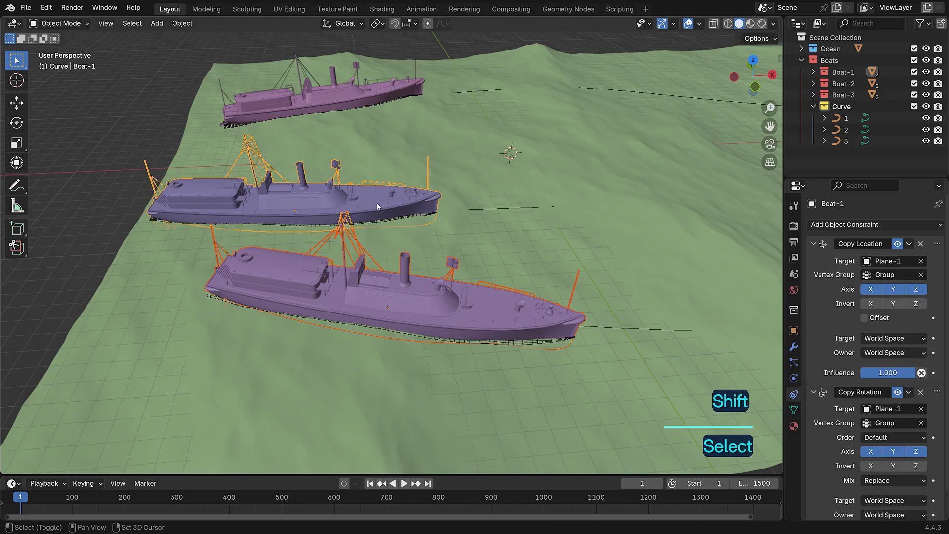
pyautogui.keyDown('shift'); pyautogui.click(332, 97); pyautogui.keyUp('shift')
pyautogui.moveTo(333, 96); pyautogui.dragTo(426, 103, button='middle')
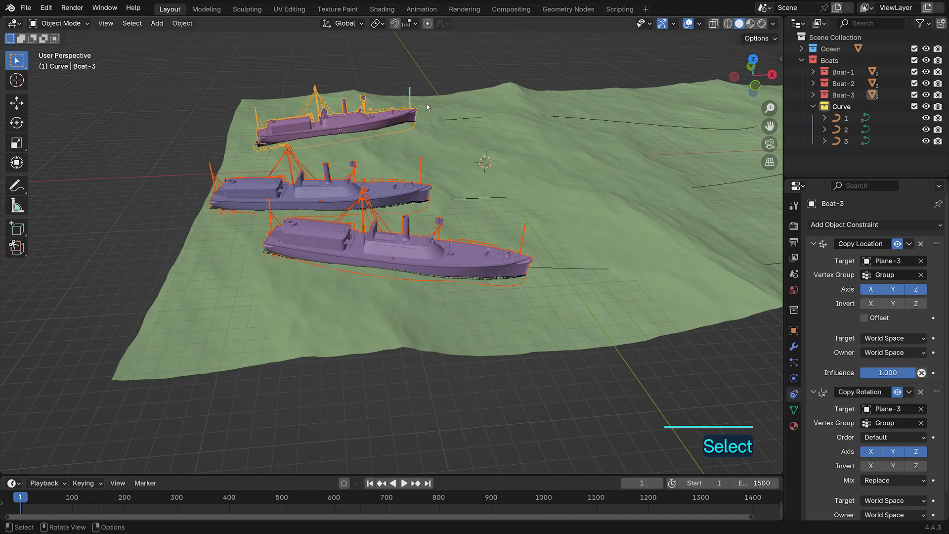
pyautogui.press('F3')
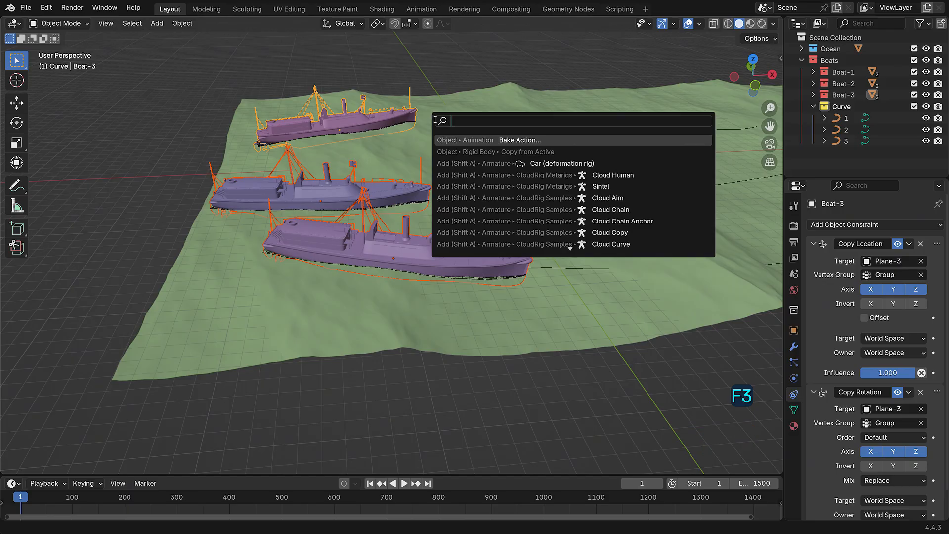
pyautogui.write('bake action')
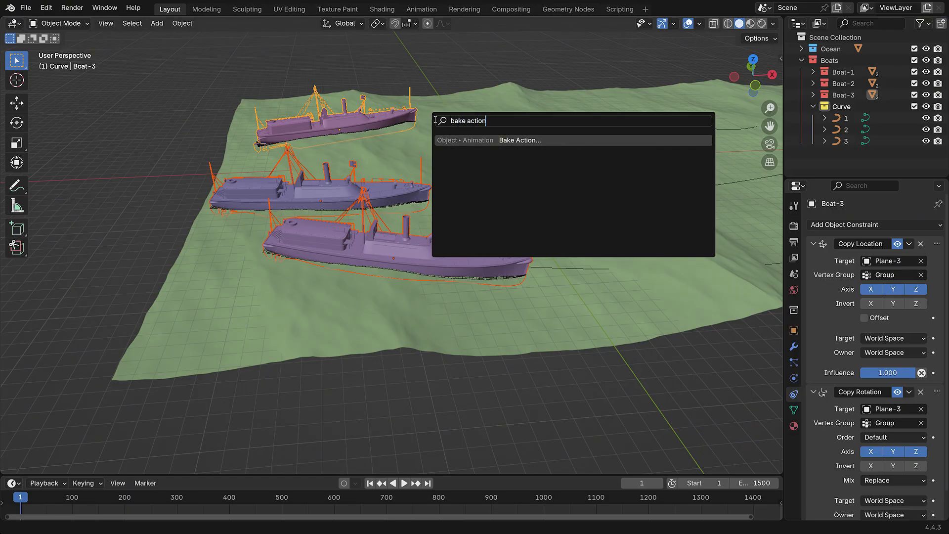
pyautogui.press('Return')
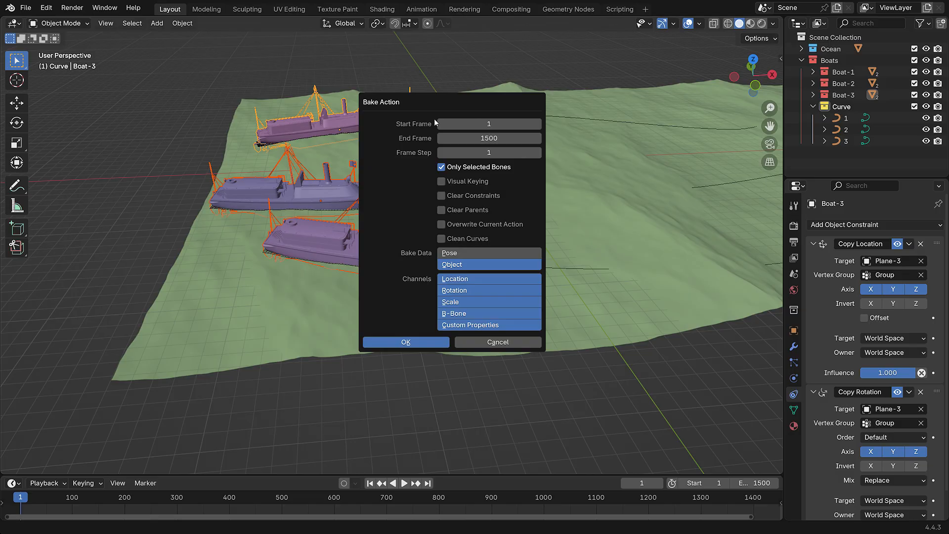
pyautogui.moveTo(444, 180); pyautogui.dragTo(445, 233)
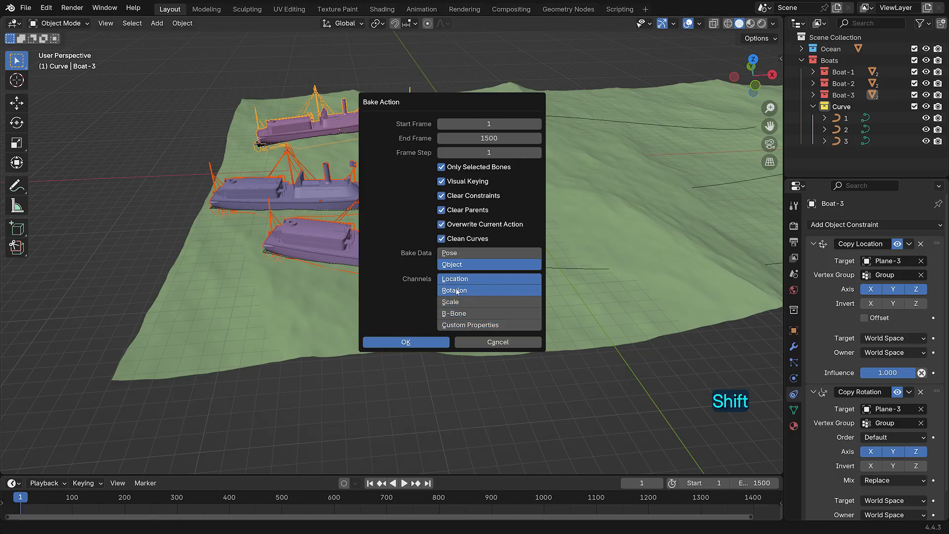
pyautogui.click(406, 342)
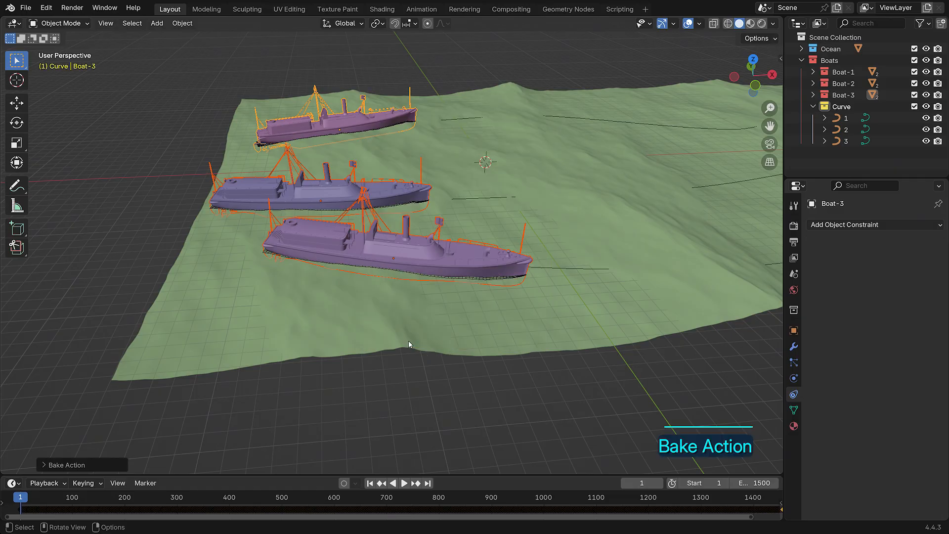
# Split the 3D viewport in two, turn the new area into a Graph Editor and hide its sidebar.
pyautogui.click(650, 258)
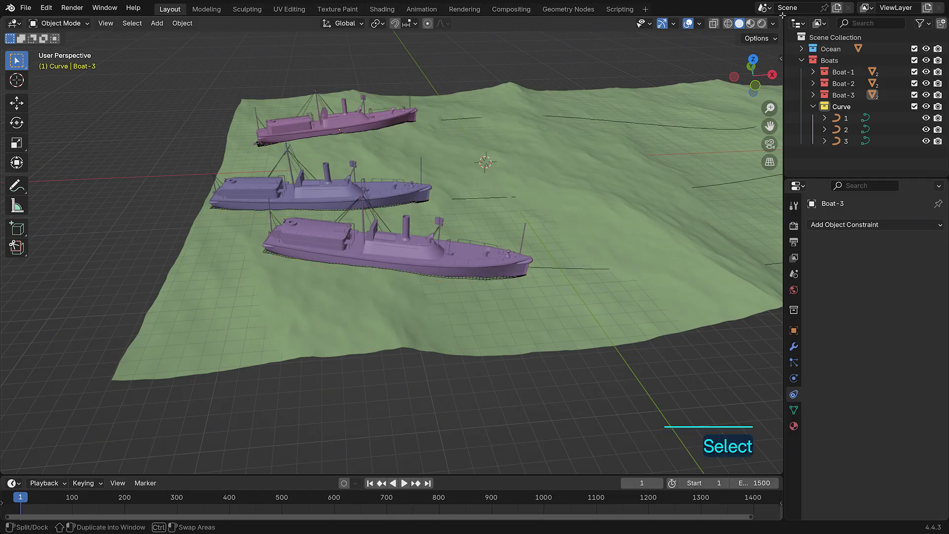
pyautogui.moveTo(783, 15); pyautogui.dragTo(448, 27)
pyautogui.click(463, 23)
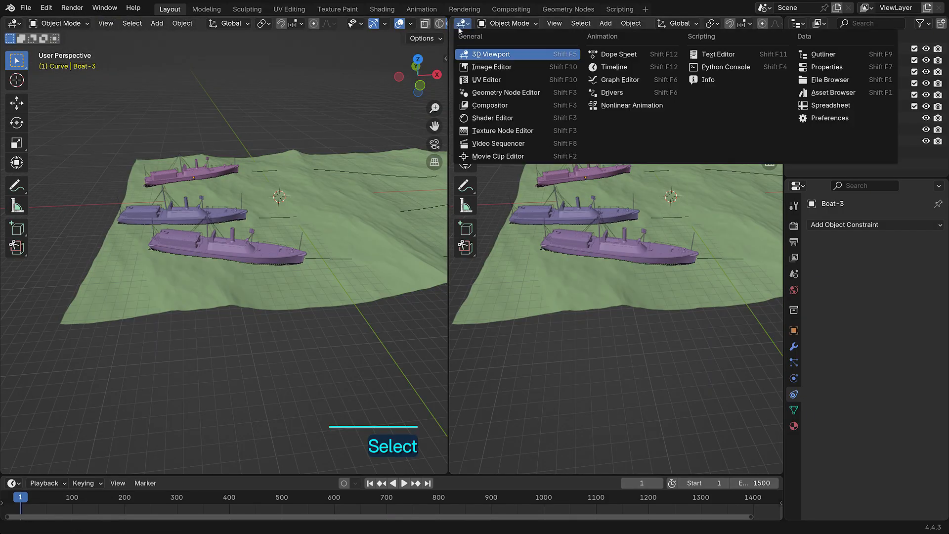
pyautogui.click(600, 81)
pyautogui.press('n')
# Apply Smooth (Gaussian) to all baked keyframes of Boat-1, Boat-2 and Boat-3, and close the Graph Editor area.
pyautogui.click(227, 226)
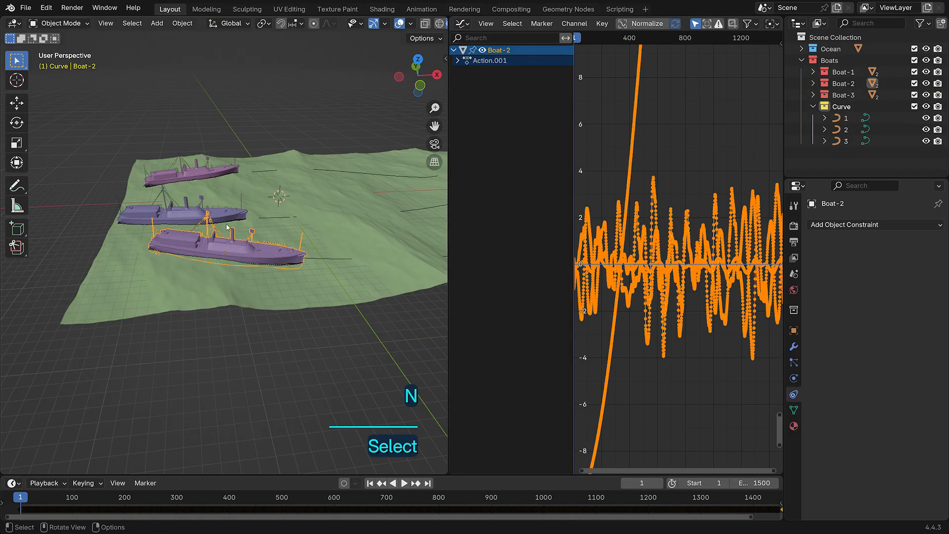
pyautogui.keyDown('shift'); pyautogui.click(227, 217); pyautogui.keyUp('shift')
pyautogui.keyDown('shift'); pyautogui.click(211, 169); pyautogui.keyUp('shift')
pyautogui.scroll(-3, 722, 188)
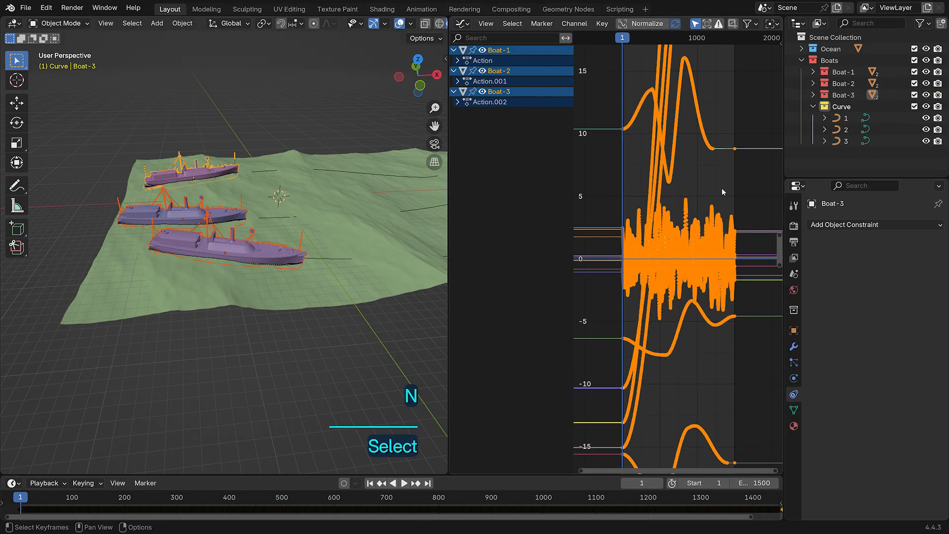
pyautogui.press('a')
pyautogui.press('a')
pyautogui.press('a')
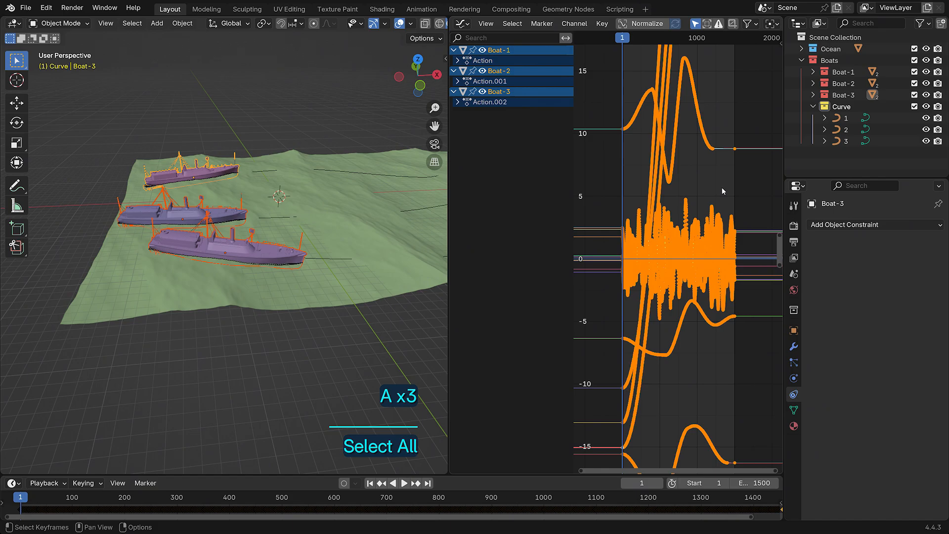
pyautogui.click(602, 25)
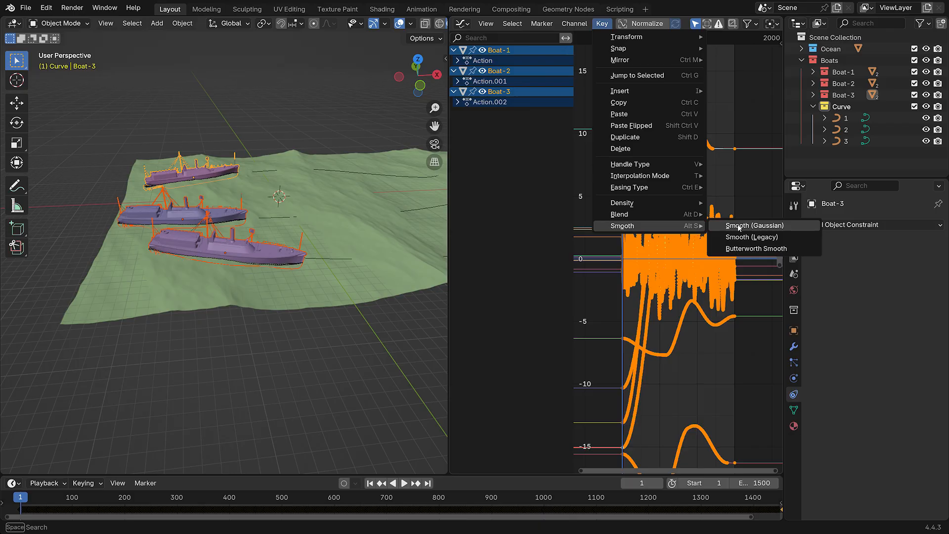
pyautogui.click(739, 226)
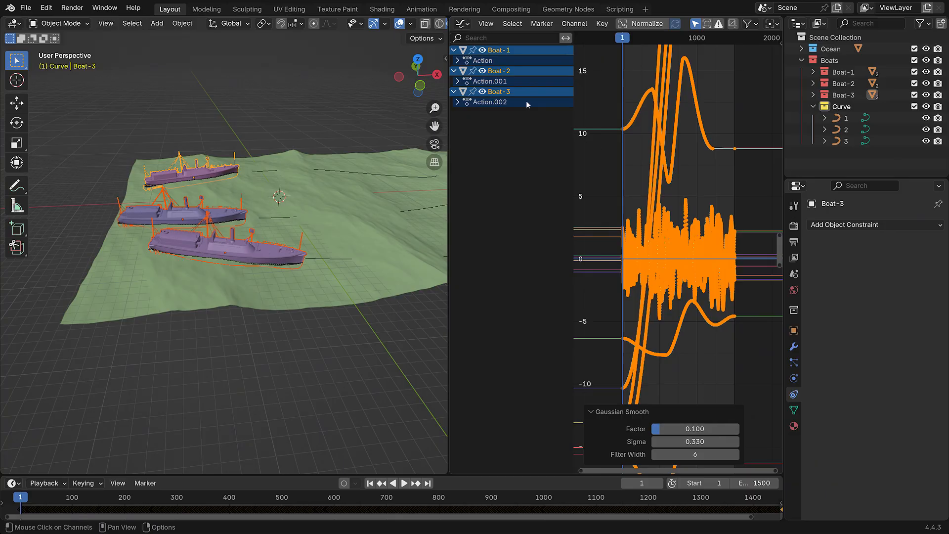
pyautogui.moveTo(448, 22); pyautogui.dragTo(471, 60)
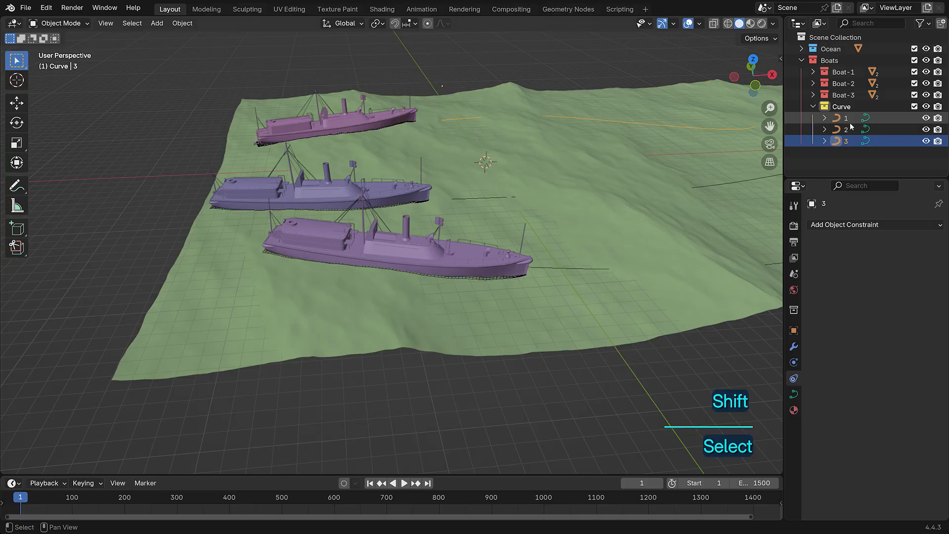
# Delete curves 1, 2 and 3 and the three waterline planes, and review the boats' baked motion in playback.
pyautogui.press('x')
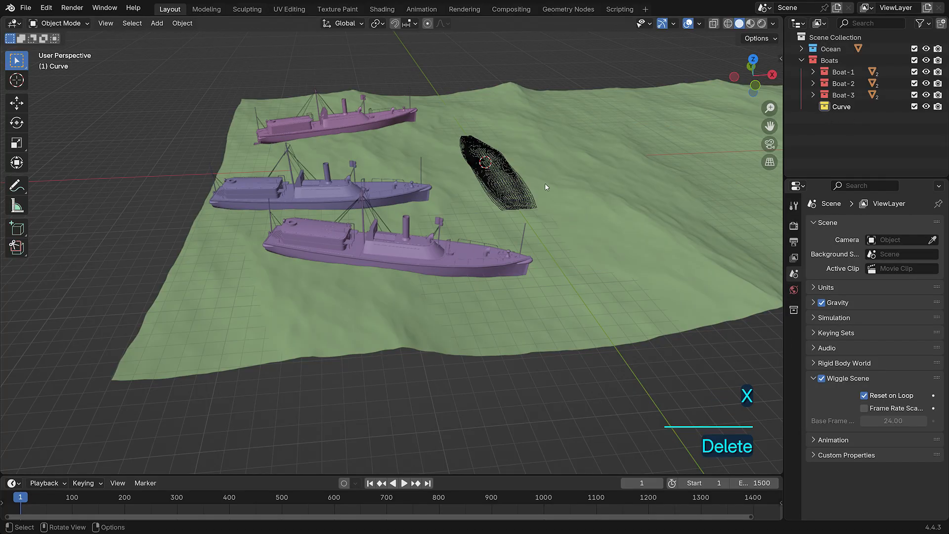
pyautogui.press('x')
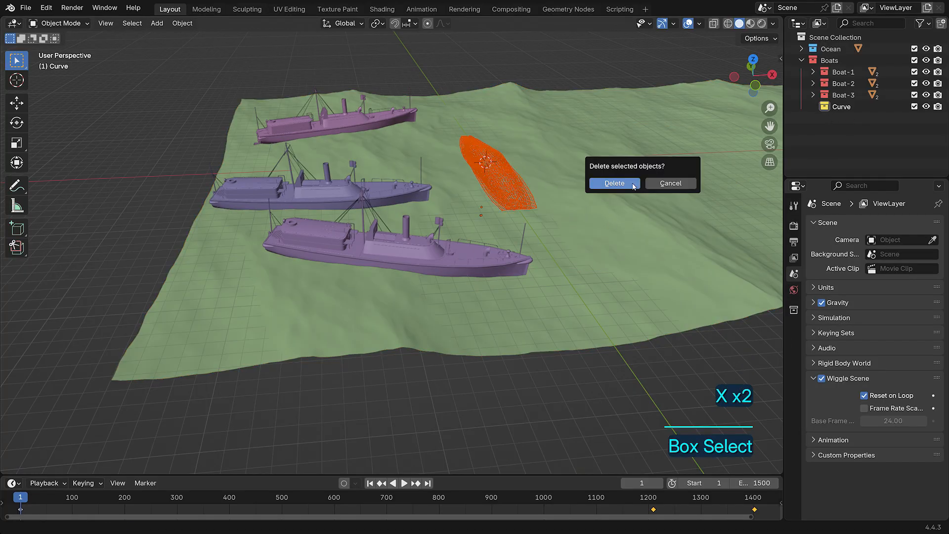
pyautogui.press('space')
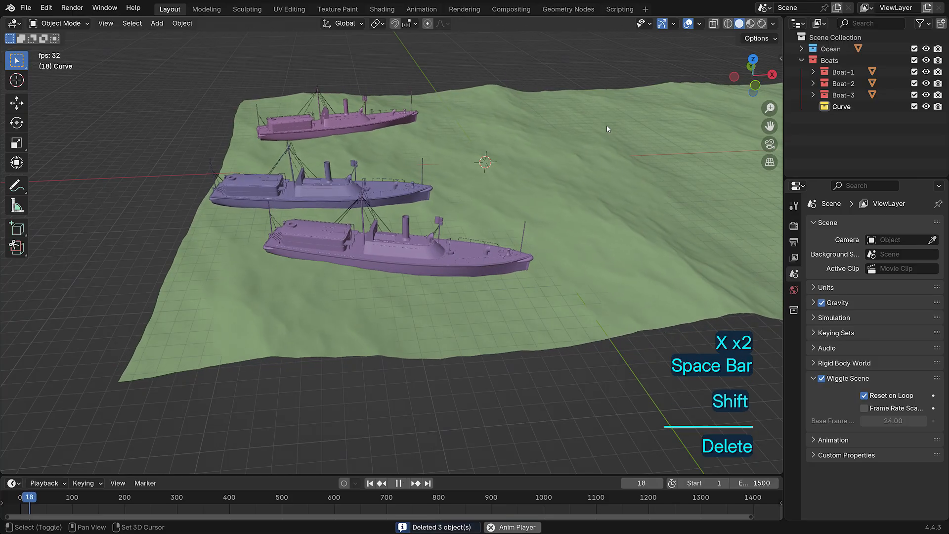
pyautogui.keyDown('shift'); pyautogui.moveTo(607, 126); pyautogui.dragTo(582, 133, button='middle'); pyautogui.keyUp('shift')
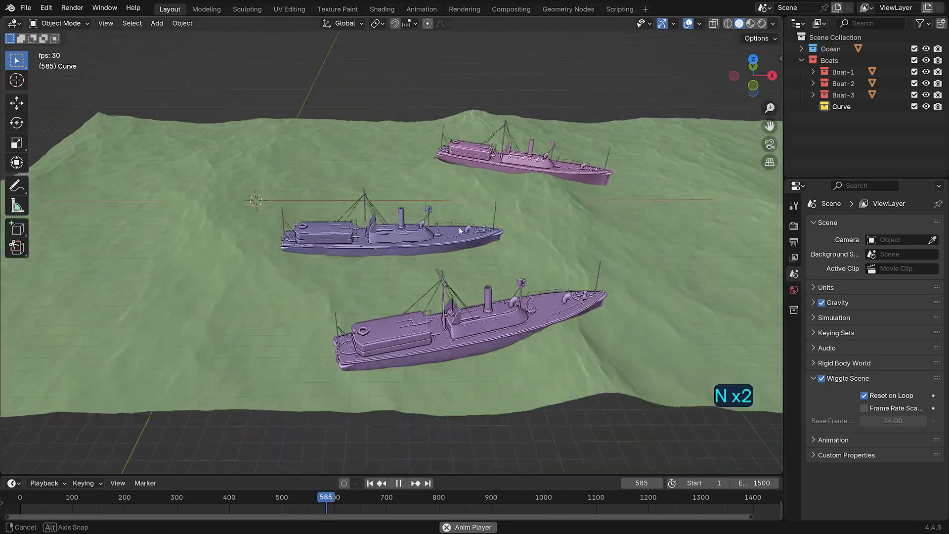
pyautogui.moveTo(459, 227); pyautogui.dragTo(551, 221, button='middle')
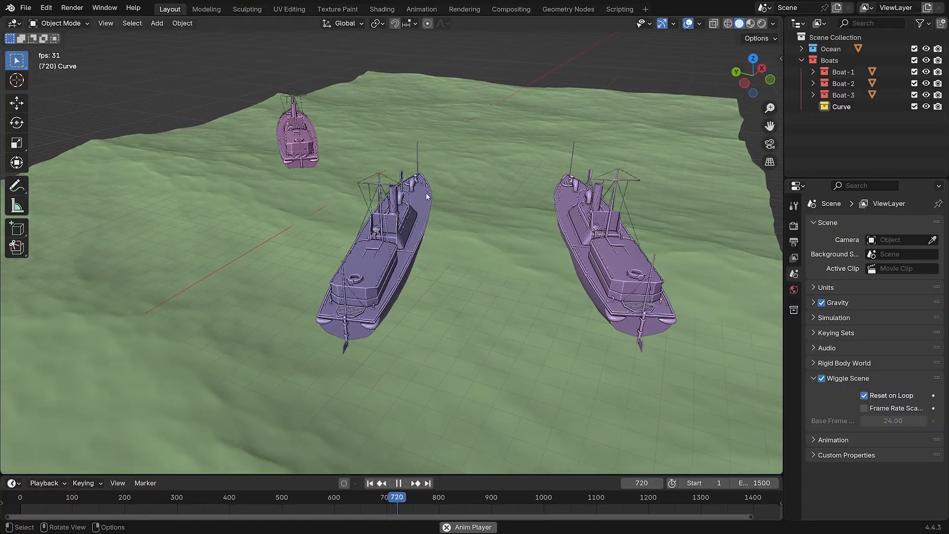
pyautogui.moveTo(426, 191); pyautogui.dragTo(526, 182, button='middle')
pyautogui.press('space')
# Add Dynamic Paint physics to the Ocean and make it a canvas.
pyautogui.click(589, 231)
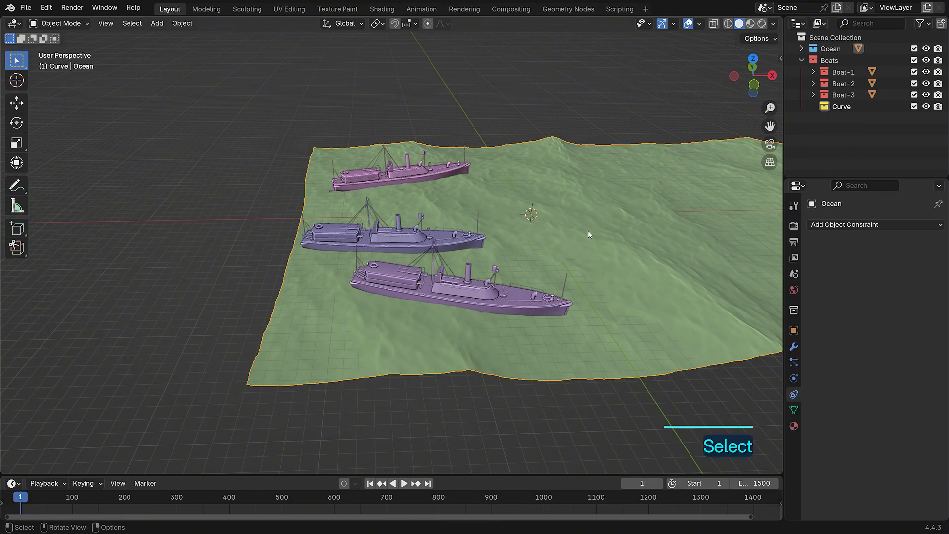
pyautogui.click(800, 378)
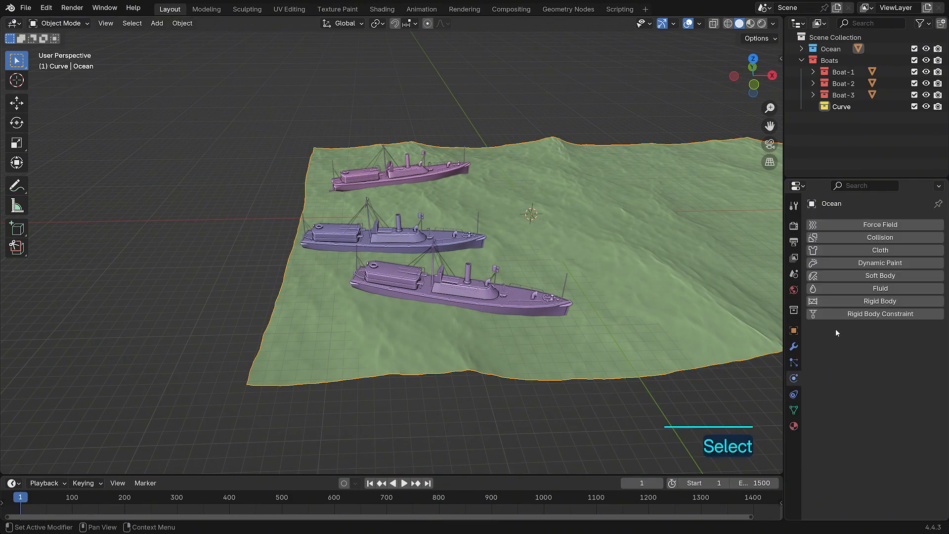
pyautogui.click(865, 264)
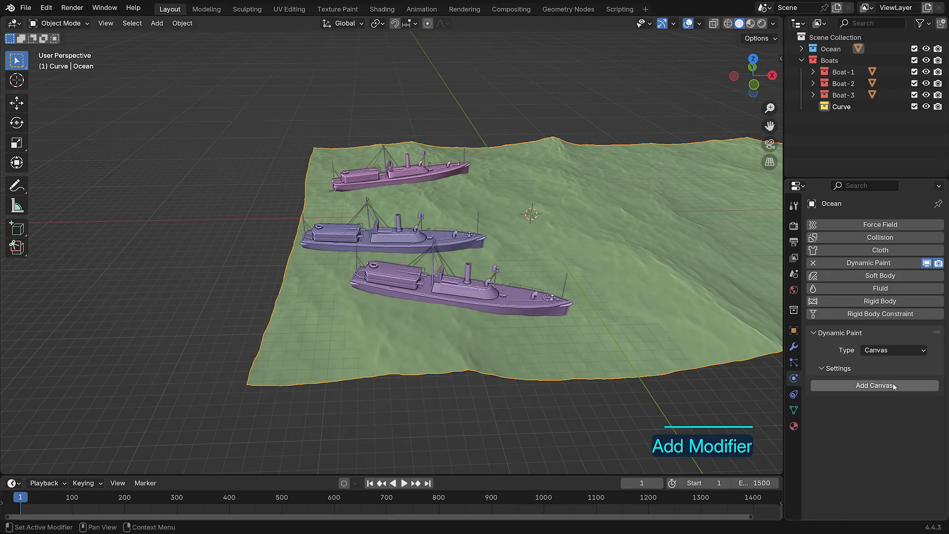
pyautogui.scroll(-7, 843, 357)
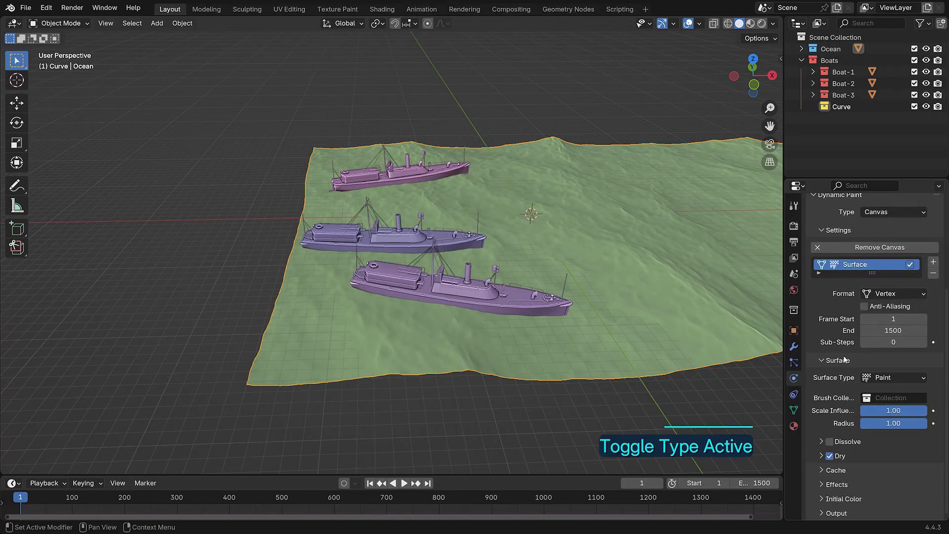
# Start playback and add Dynamic Paint to Boat-2 as a brush.
pyautogui.press('space')
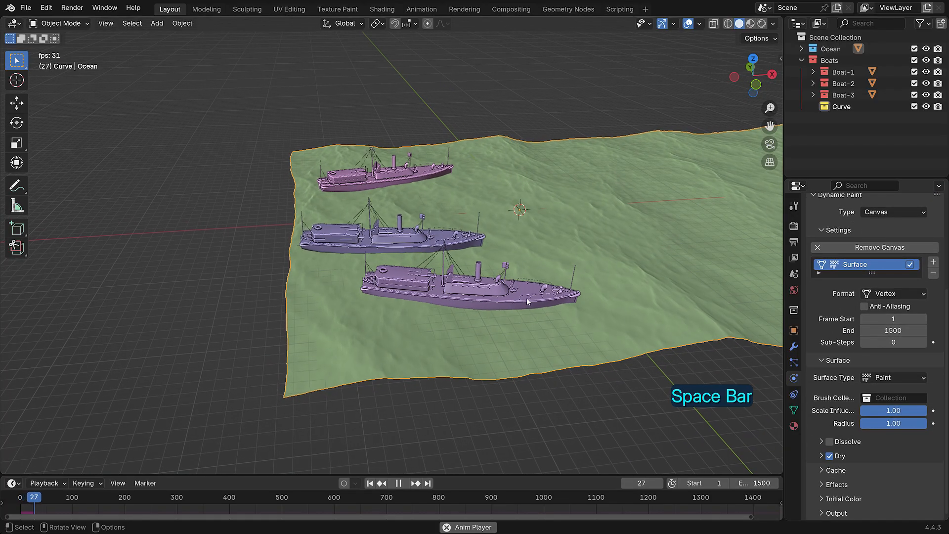
pyautogui.click(528, 301)
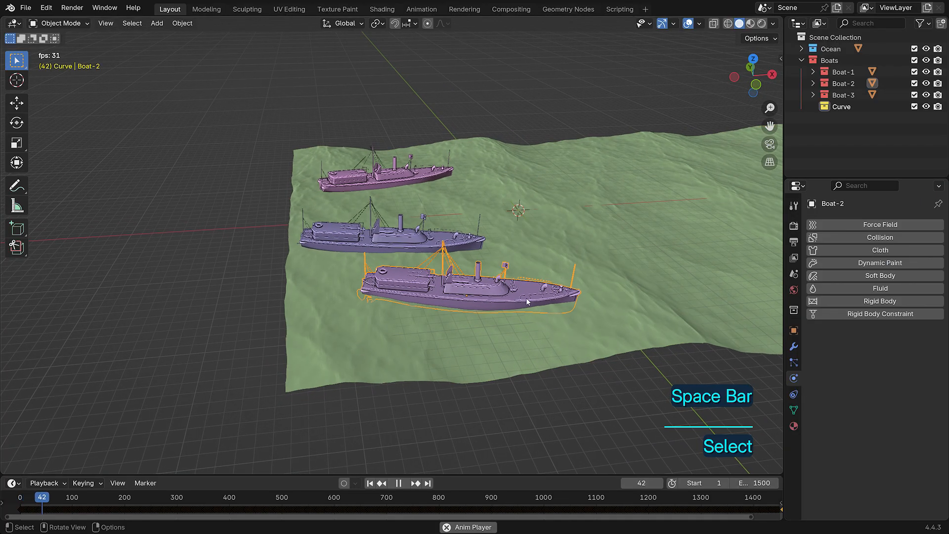
pyautogui.click(830, 264)
pyautogui.click(874, 351)
pyautogui.click(878, 374)
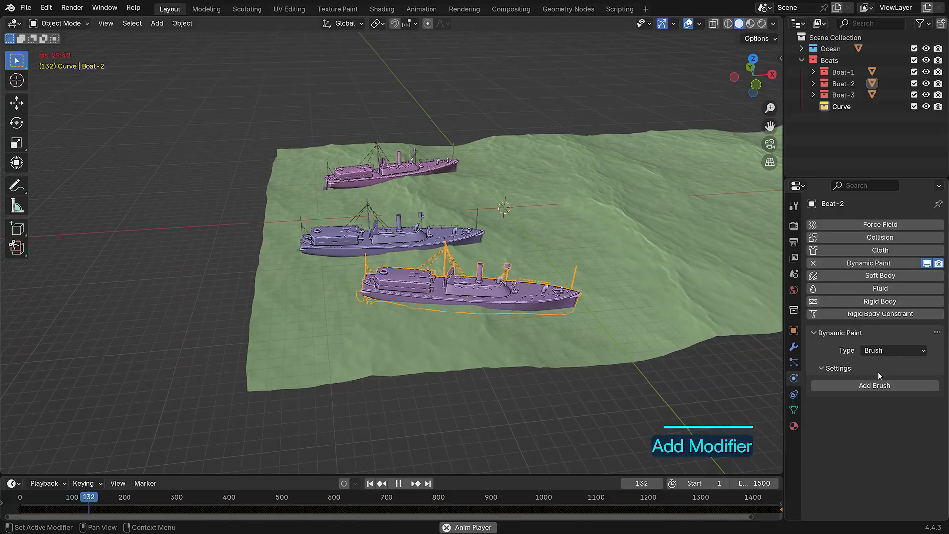
pyautogui.click(868, 385)
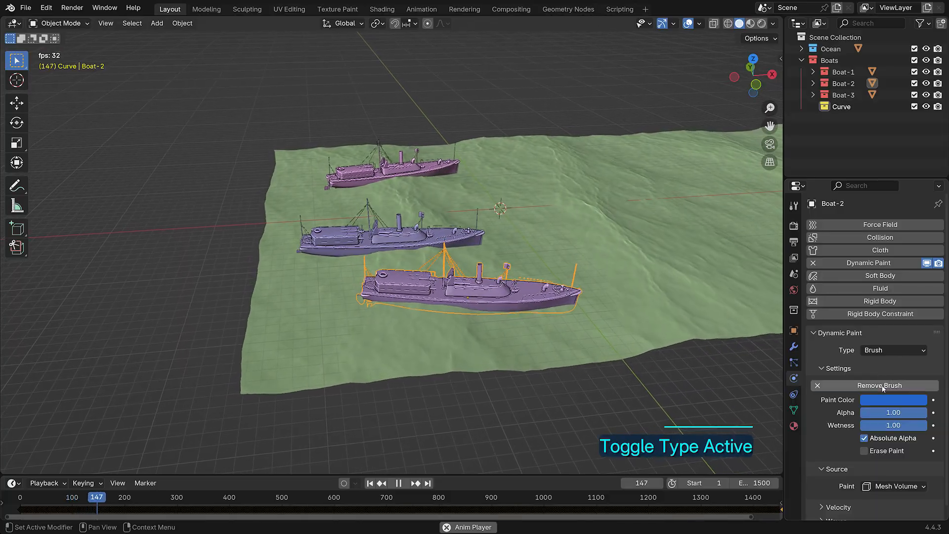
# Add Dynamic Paint to Boat-1 as a brush.
pyautogui.click(415, 246)
pyautogui.click(854, 263)
pyautogui.click(885, 350)
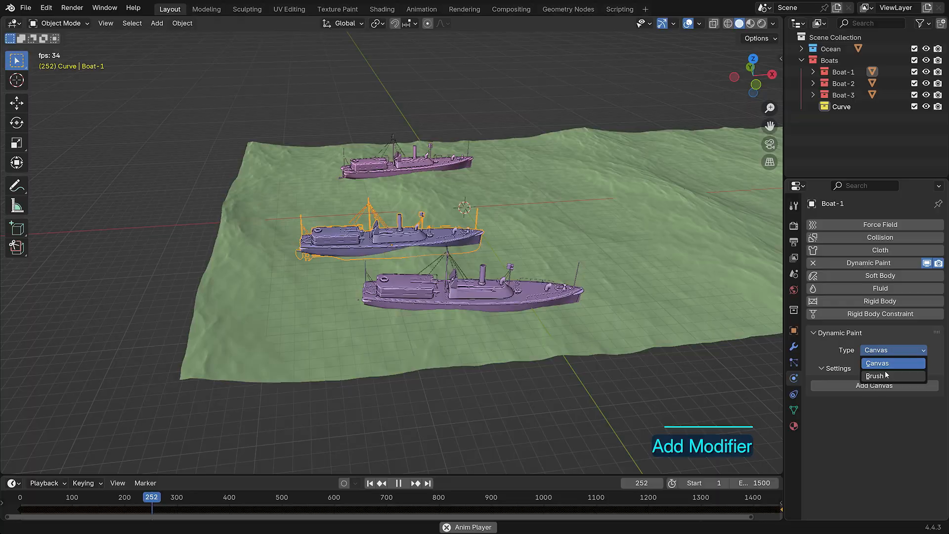
pyautogui.click(878, 373)
pyautogui.click(881, 385)
# Add Dynamic Paint to Boat-3 as a brush.
pyautogui.click(476, 167)
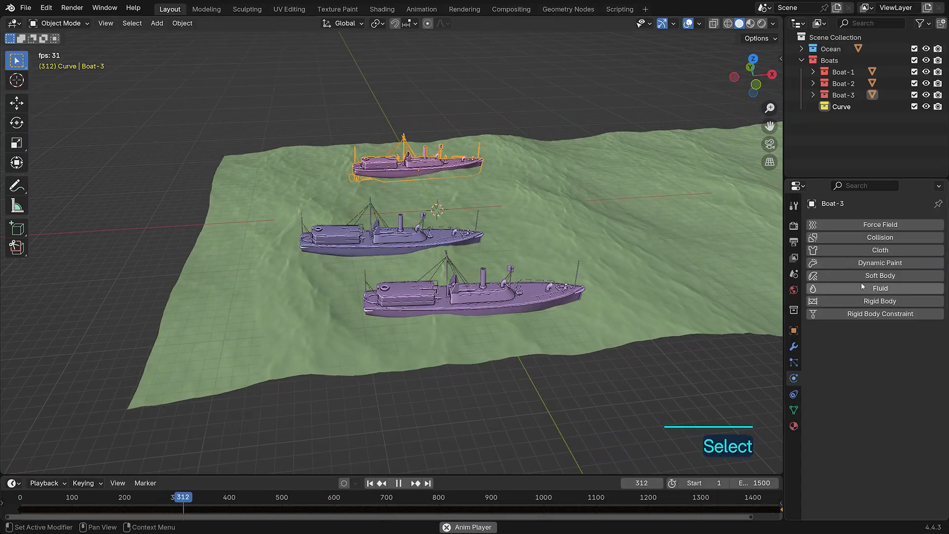
pyautogui.click(868, 263)
pyautogui.click(895, 350)
pyautogui.click(878, 374)
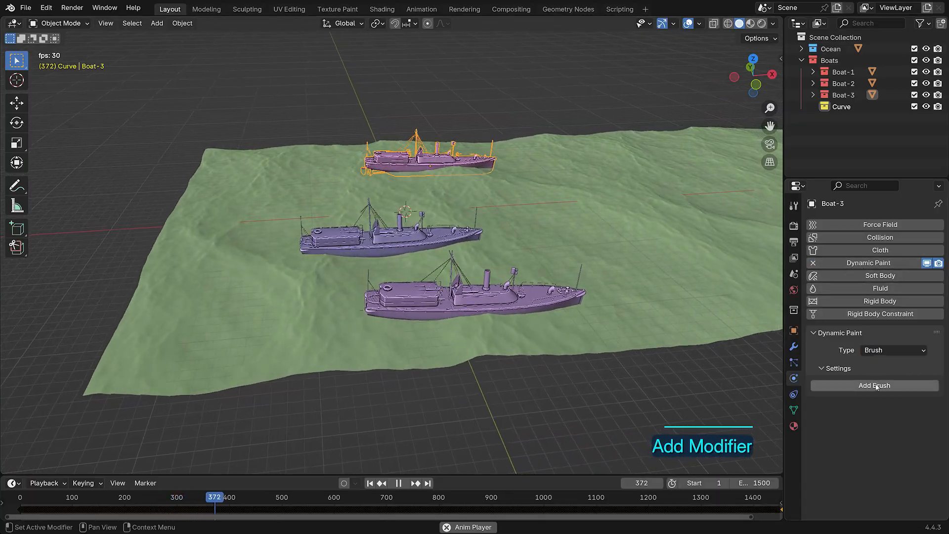
pyautogui.click(874, 386)
# Select the Ocean and change its Dynamic Paint canvas surface type to Waves.
pyautogui.click(435, 230)
pyautogui.moveTo(522, 275)
pyautogui.keyDown('shift'); pyautogui.mouseDown(button='middle')
pyautogui.moveTo(482, 267)
pyautogui.moveTo(498, 271)
pyautogui.moveTo(518, 227)
pyautogui.mouseUp(button='middle'); pyautogui.keyUp('shift')
pyautogui.scroll(1, 482, 267)
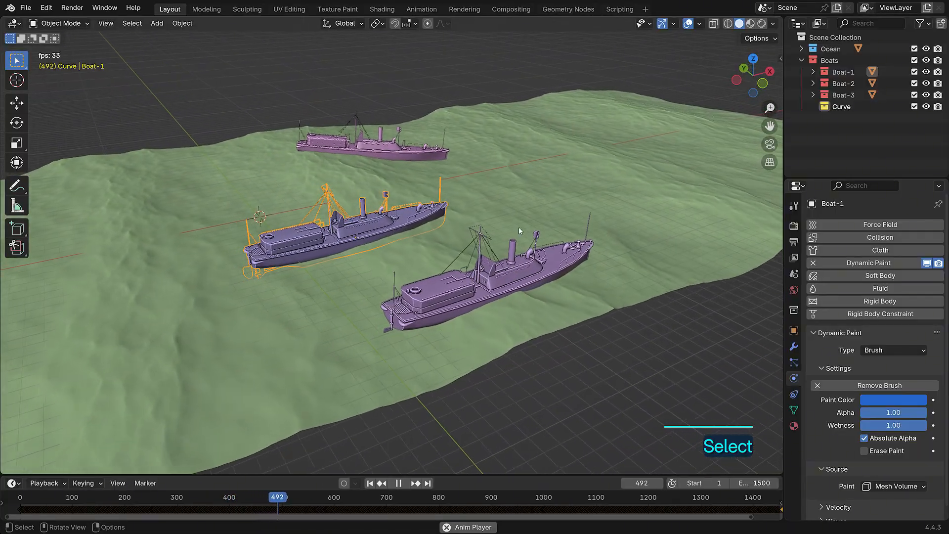
pyautogui.click(527, 179)
pyautogui.moveTo(526, 179); pyautogui.dragTo(510, 168, button='middle')
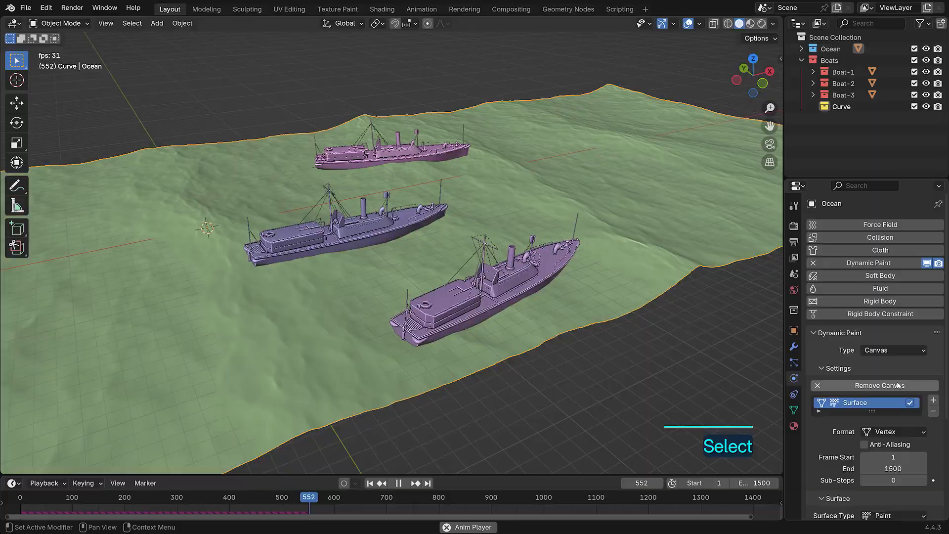
pyautogui.scroll(-5, 898, 382)
pyautogui.click(892, 378)
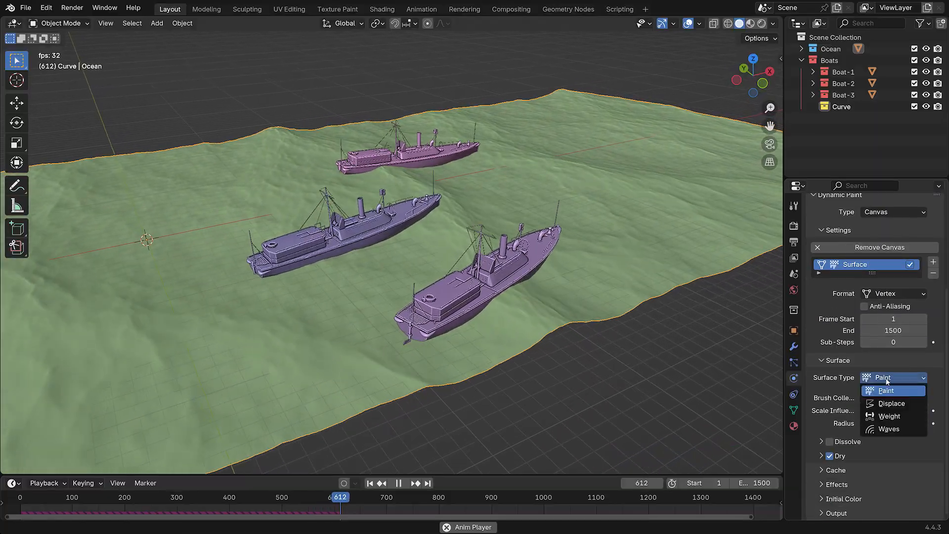
pyautogui.click(890, 401)
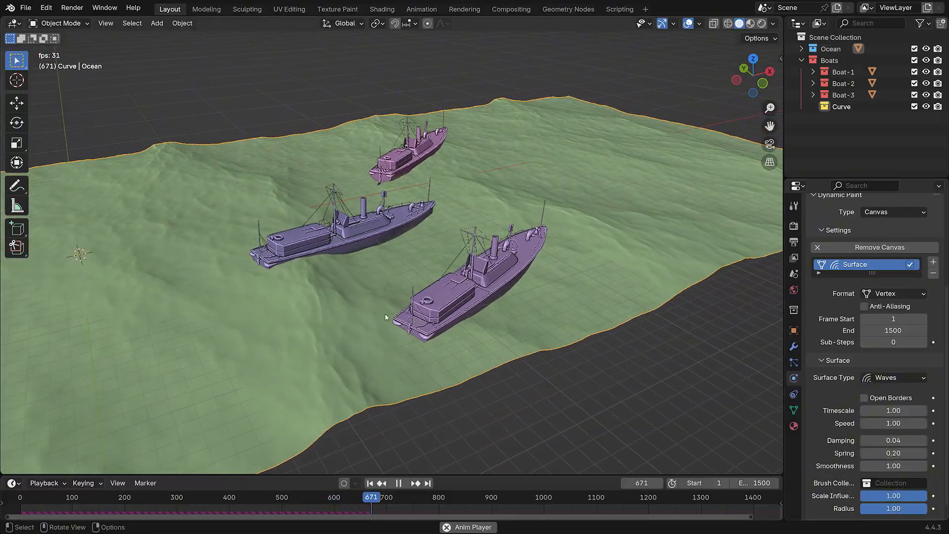
# Set the wave surface's timescale to 0.08 and its speed to 0.15.
pyautogui.scroll(-1, 885, 406)
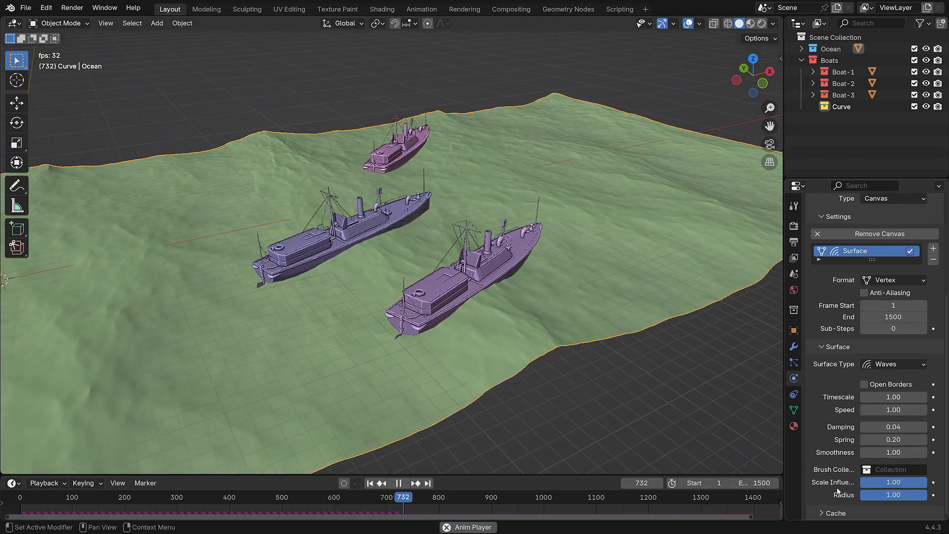
pyautogui.click(890, 397)
pyautogui.write('0.06')
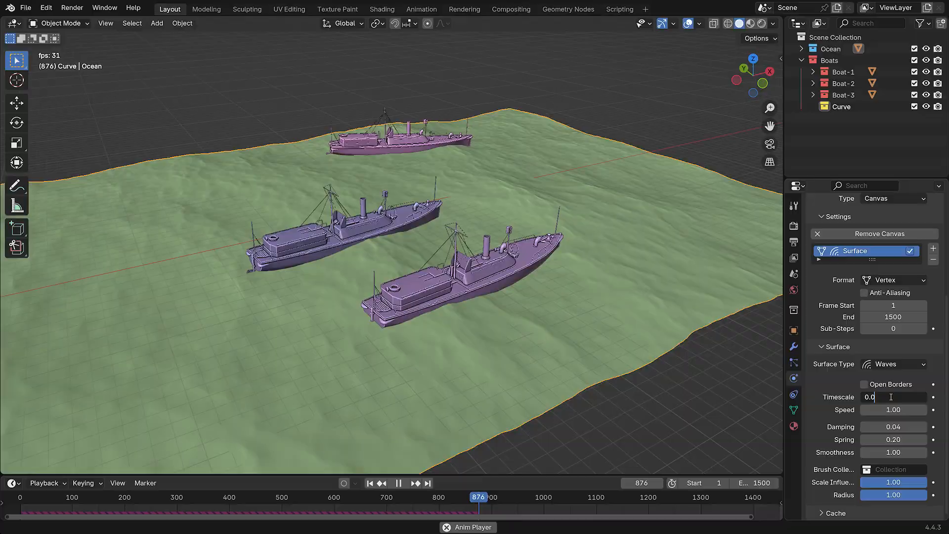
pyautogui.press('BackSpace')
pyautogui.write('8')
pyautogui.press('Return')
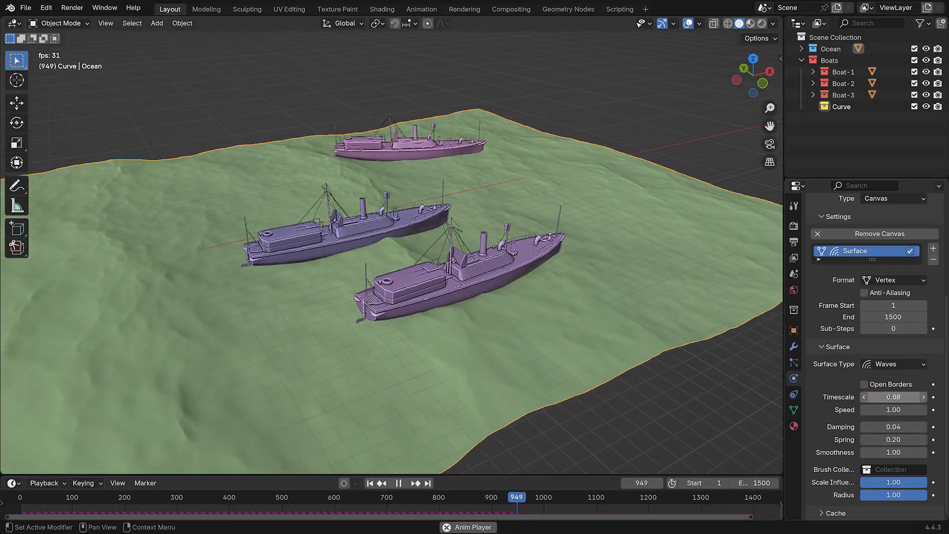
pyautogui.click(894, 410)
pyautogui.write('0.15')
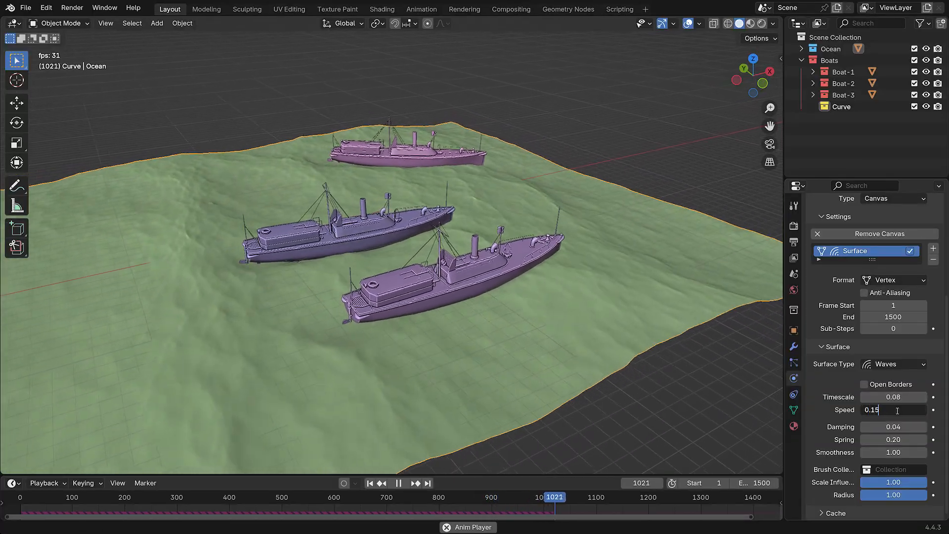
pyautogui.press('Return')
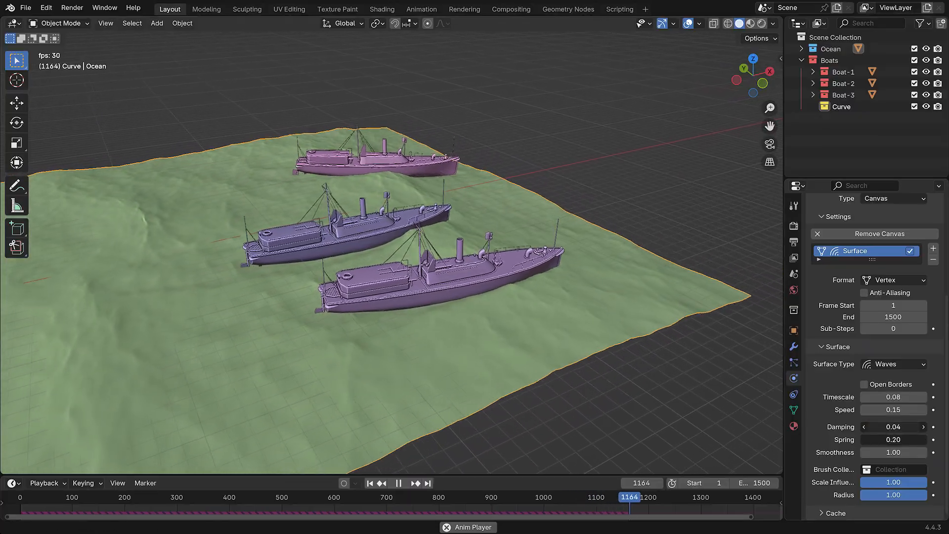
# Set the wave surface's damping and spring to 0.80 and its smoothness to 0.10.
pyautogui.write('0.8')
pyautogui.press('Return')
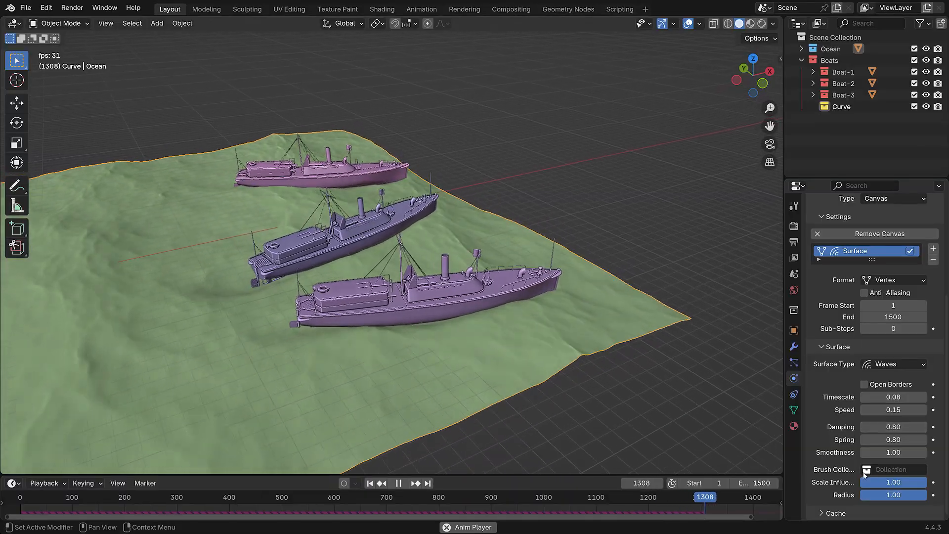
pyautogui.click(896, 453)
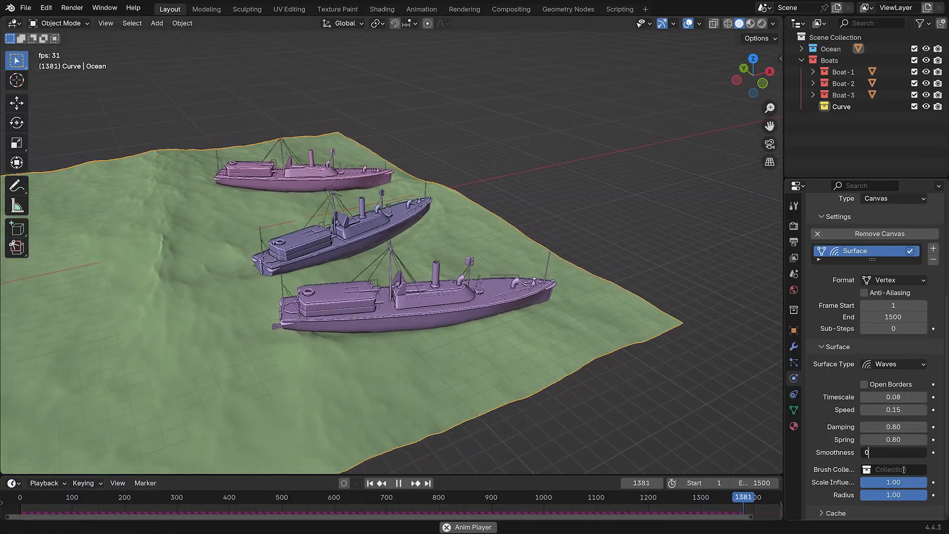
pyautogui.write('0.1')
pyautogui.press('Return')
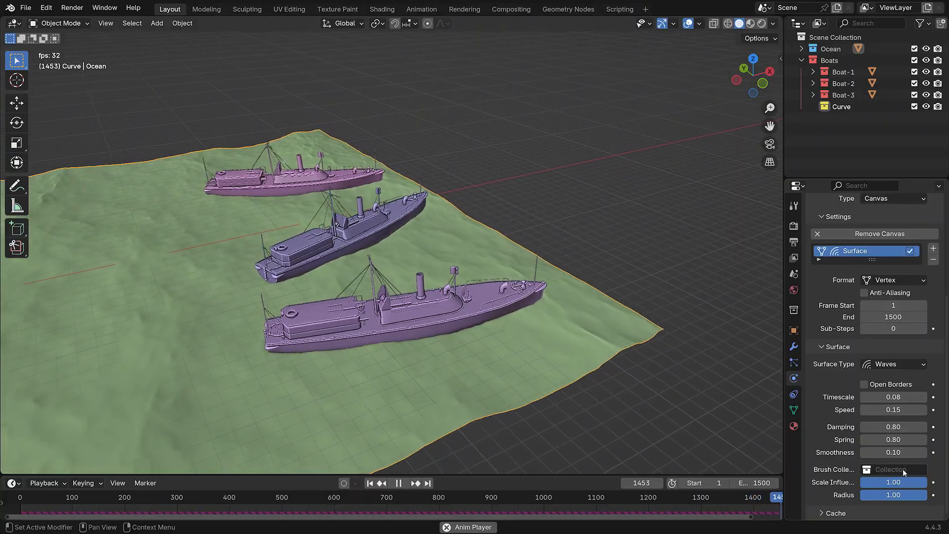
# Return playback to the first frame and set the wave surface's scale influence to 0.80.
pyautogui.click(370, 483)
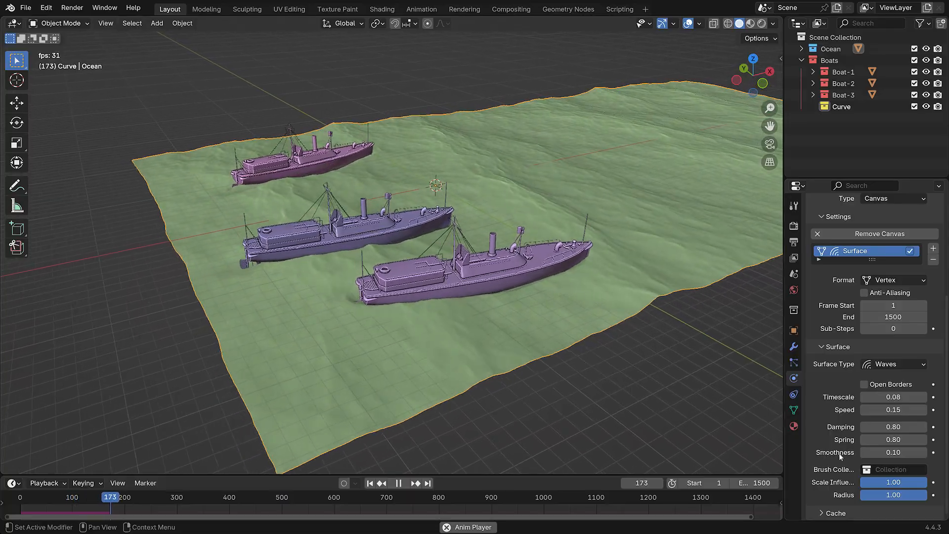
pyautogui.click(906, 483)
pyautogui.write('0.8')
pyautogui.press('Return')
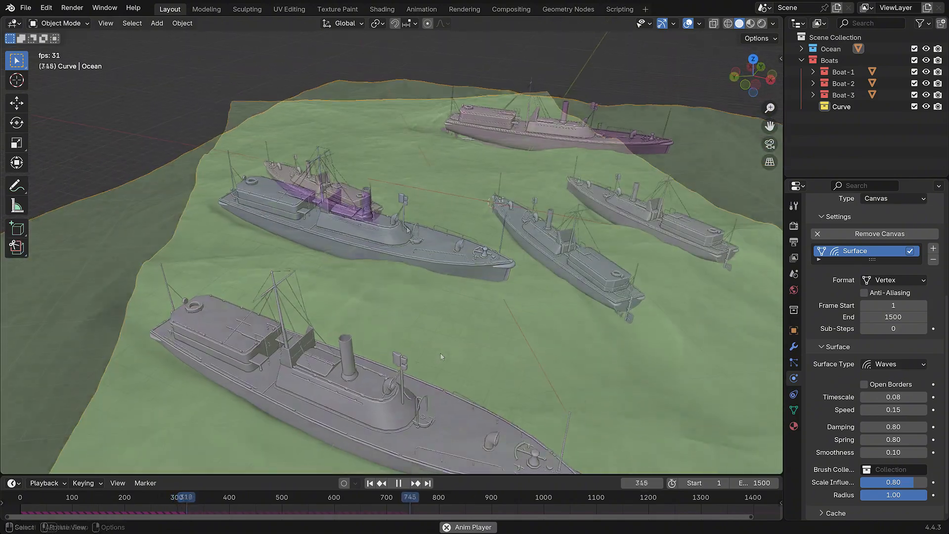
# Check the boats' wakes during playback and assign the Boats collection as the wave surface's brush collection.
pyautogui.scroll(-6, 423, 239)
pyautogui.moveTo(423, 242); pyautogui.dragTo(422, 265, button='middle')
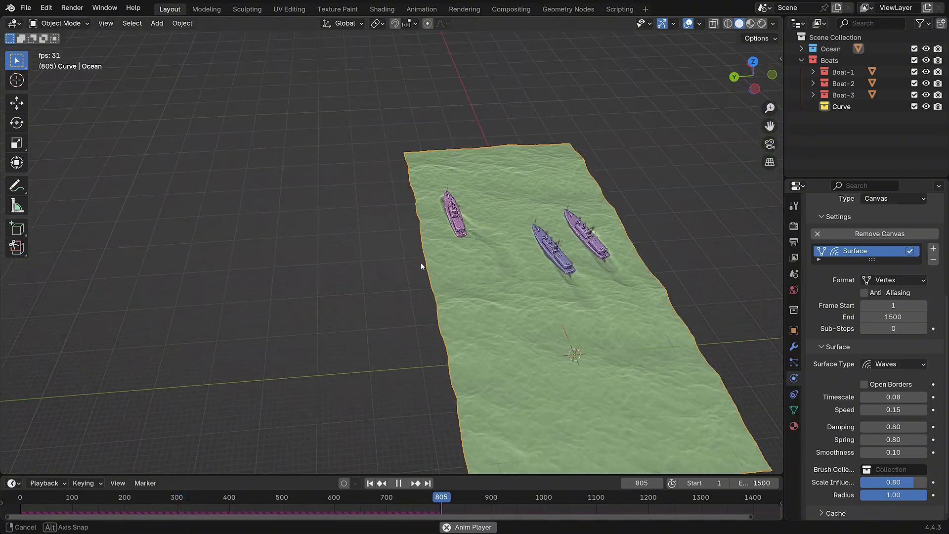
pyautogui.keyDown('shift'); pyautogui.moveTo(628, 262); pyautogui.dragTo(483, 258, button='middle'); pyautogui.keyUp('shift')
pyautogui.scroll(1, 457, 284)
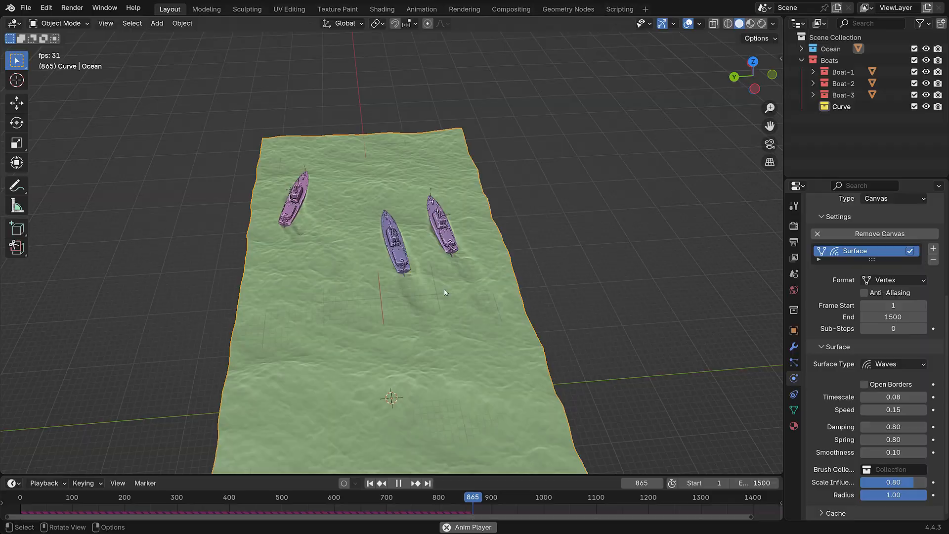
pyautogui.moveTo(445, 291); pyautogui.dragTo(491, 292, button='middle')
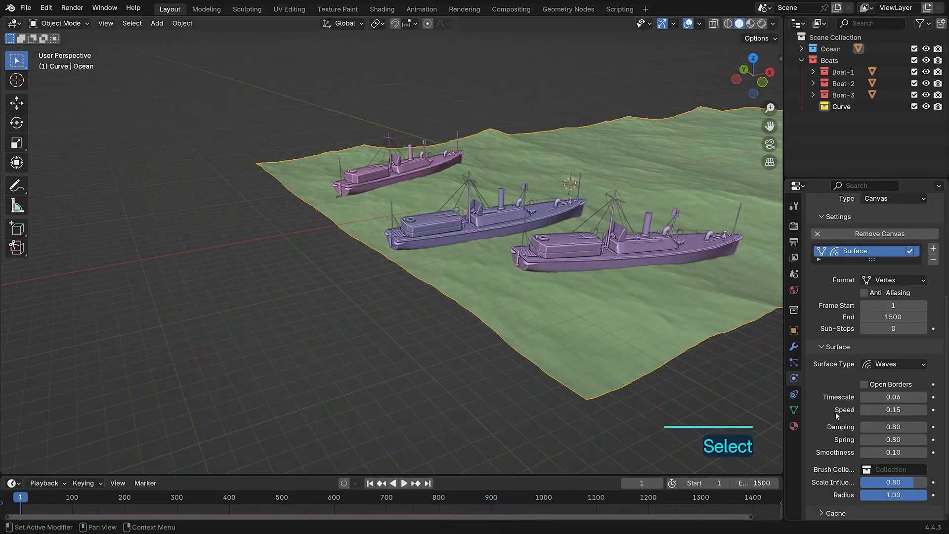
pyautogui.click(883, 468)
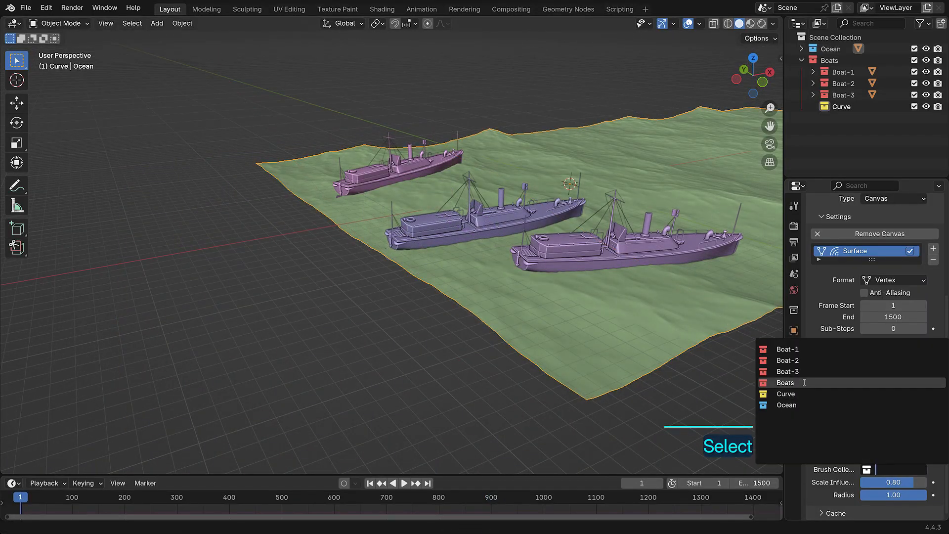
pyautogui.click(786, 382)
# Delete the Curve collection and briefly play the animation to test the boats' motion.
pyautogui.press('x')
pyautogui.moveTo(642, 164); pyautogui.dragTo(740, 325, button='middle')
pyautogui.press('space')
pyautogui.press('space')
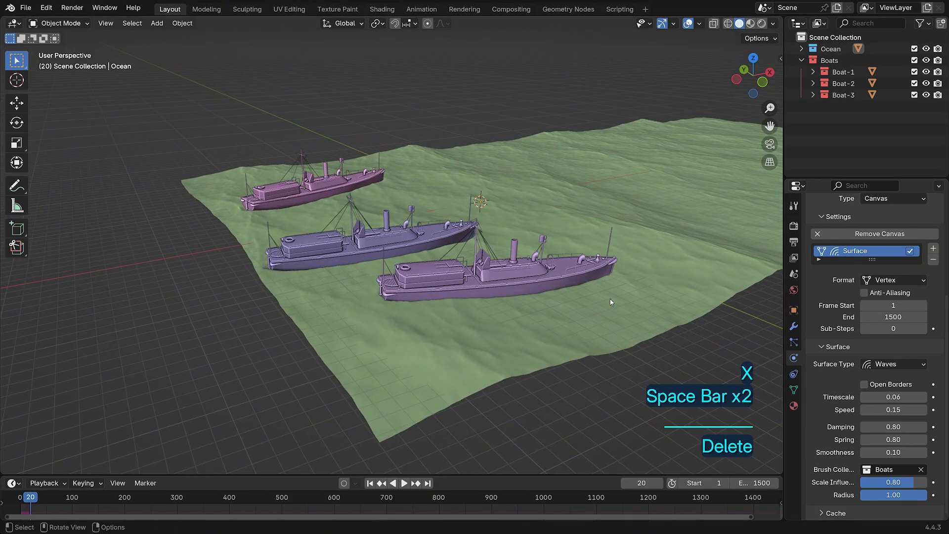
# Save the scene as Boat-Tutorial-1.blend so that the Dynamic Paint cache can be used.
pyautogui.scroll(-6, 846, 512)
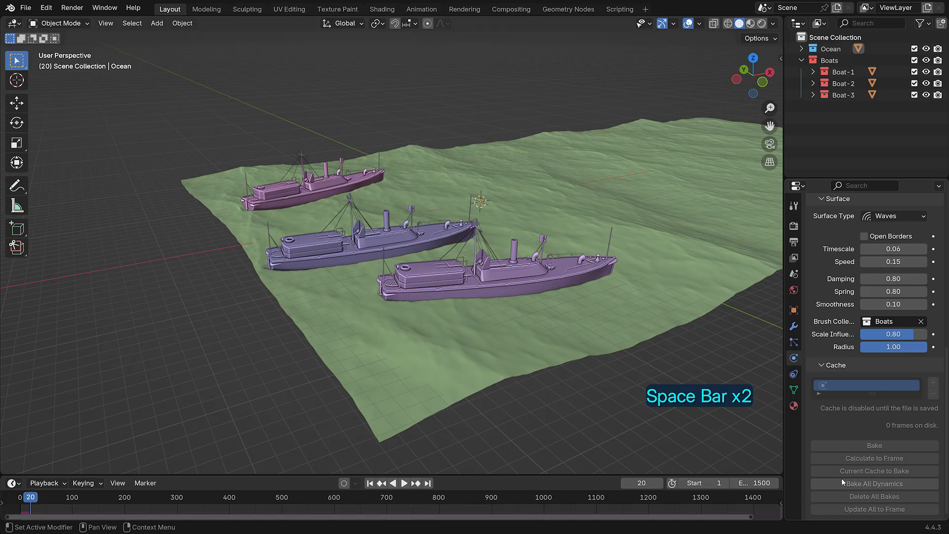
pyautogui.click(22, 9)
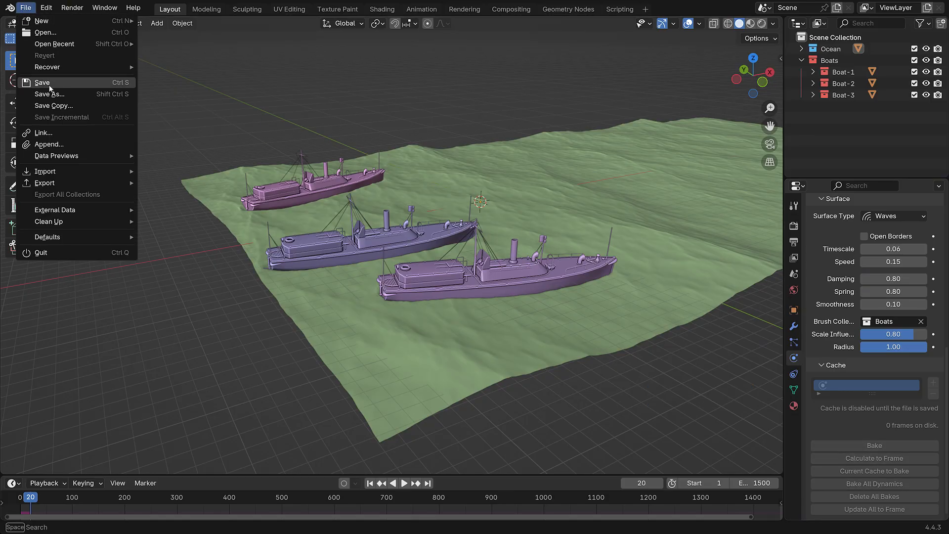
pyautogui.click(52, 93)
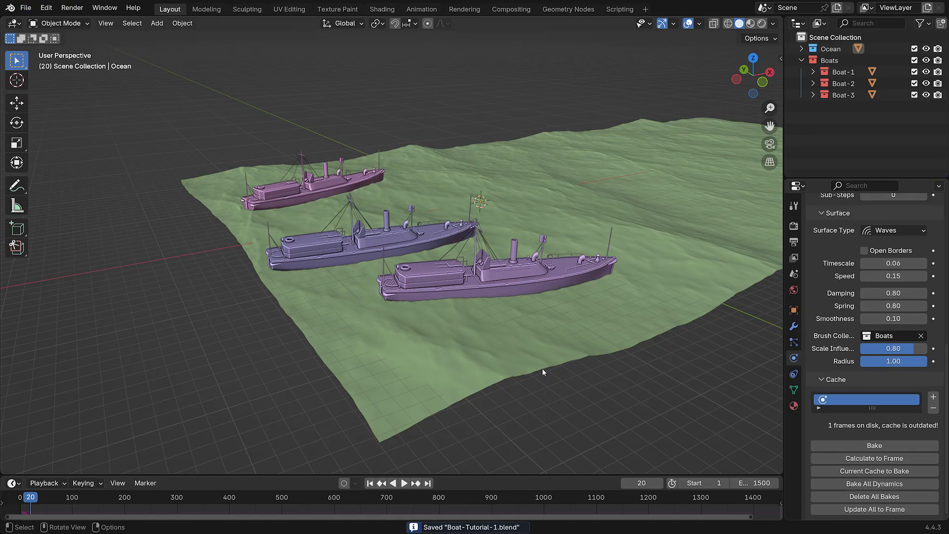
# Select the Ocean and set its Ocean modifier's viewport and render resolution to 20.
pyautogui.keyDown('shift'); pyautogui.moveTo(666, 376); pyautogui.dragTo(644, 375, button='middle'); pyautogui.keyUp('shift')
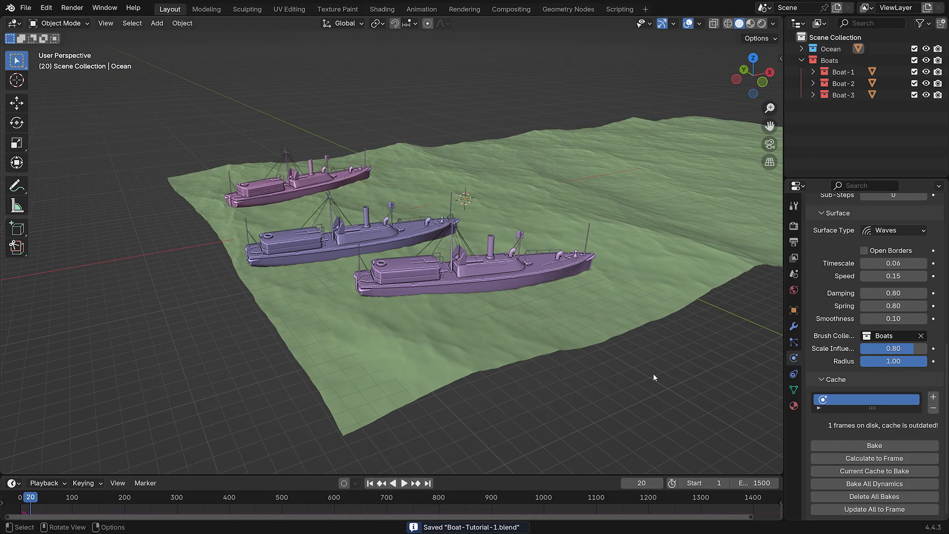
pyautogui.click(630, 264)
pyautogui.click(794, 326)
pyautogui.scroll(3, 822, 330)
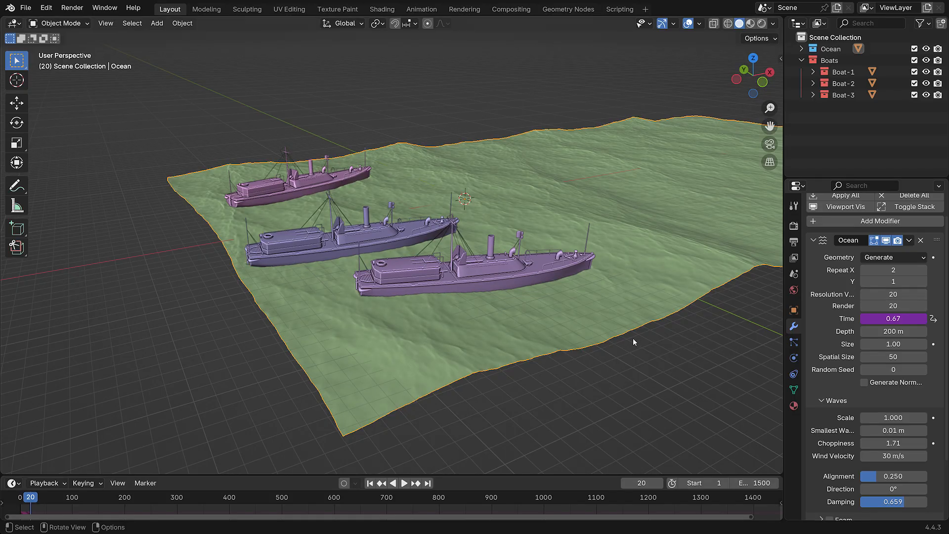
pyautogui.moveTo(634, 338); pyautogui.dragTo(629, 339, button='middle')
# Bake all dynamics for the Ocean's wave surface and start playback of the baked animation.
pyautogui.click(794, 358)
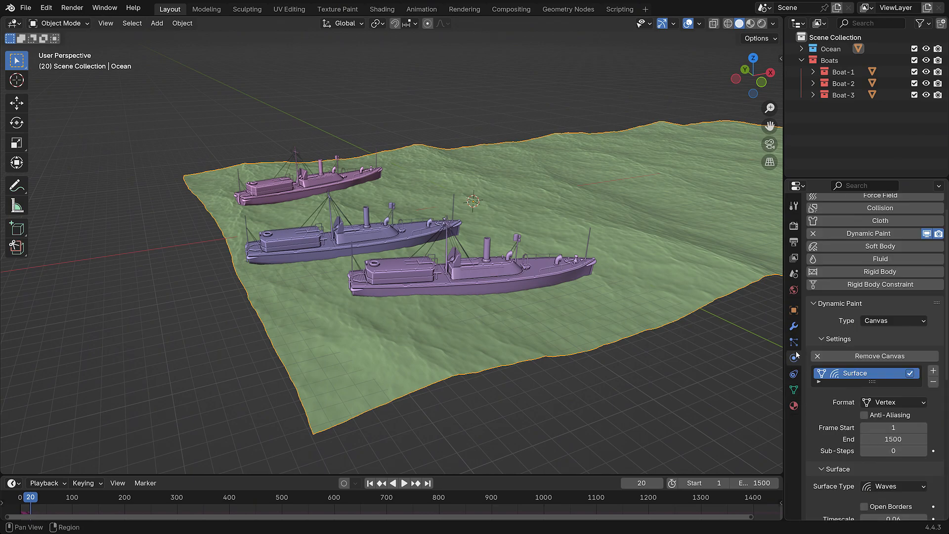
pyautogui.scroll(-10, 812, 392)
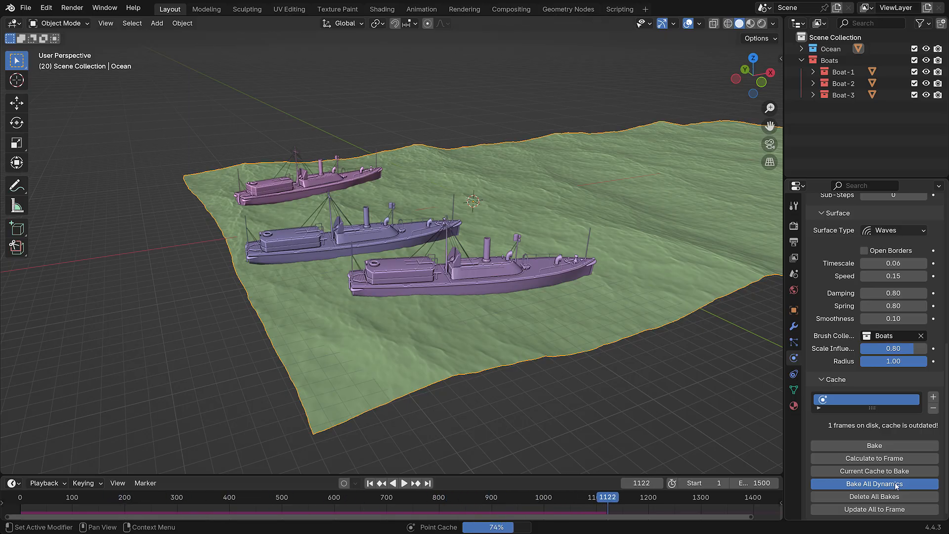
pyautogui.press('space')
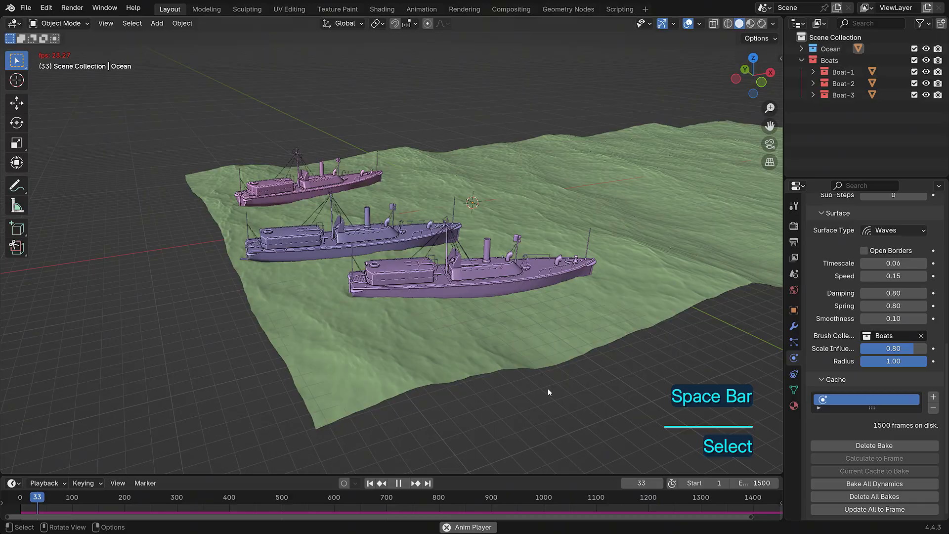
# Examine the waves and wakes around the boats from several angles during playback.
pyautogui.moveTo(334, 421); pyautogui.dragTo(359, 433, button='middle')
pyautogui.scroll(-1, 362, 426)
pyautogui.moveTo(333, 474); pyautogui.dragTo(327, 466)
pyautogui.moveTo(73, 492); pyautogui.dragTo(144, 488)
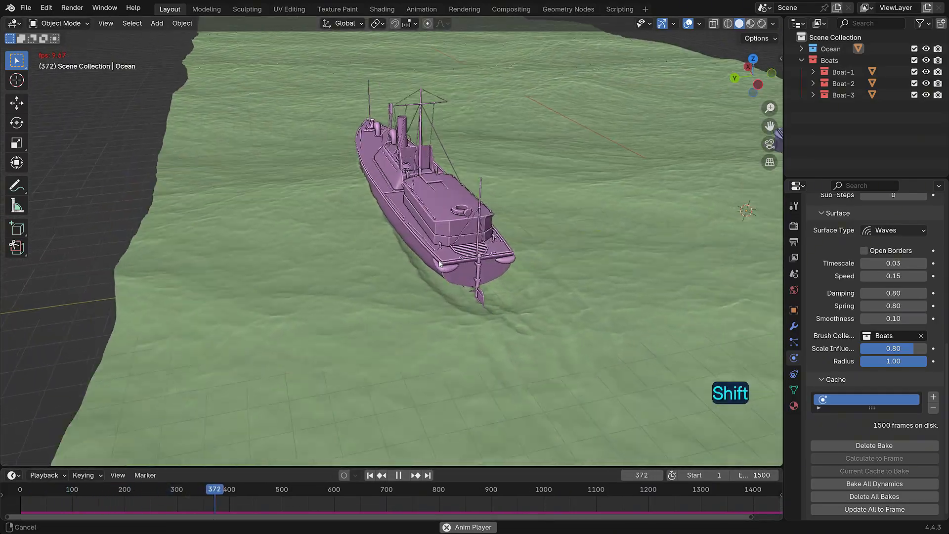
pyautogui.moveTo(439, 264); pyautogui.dragTo(550, 328, button='middle')
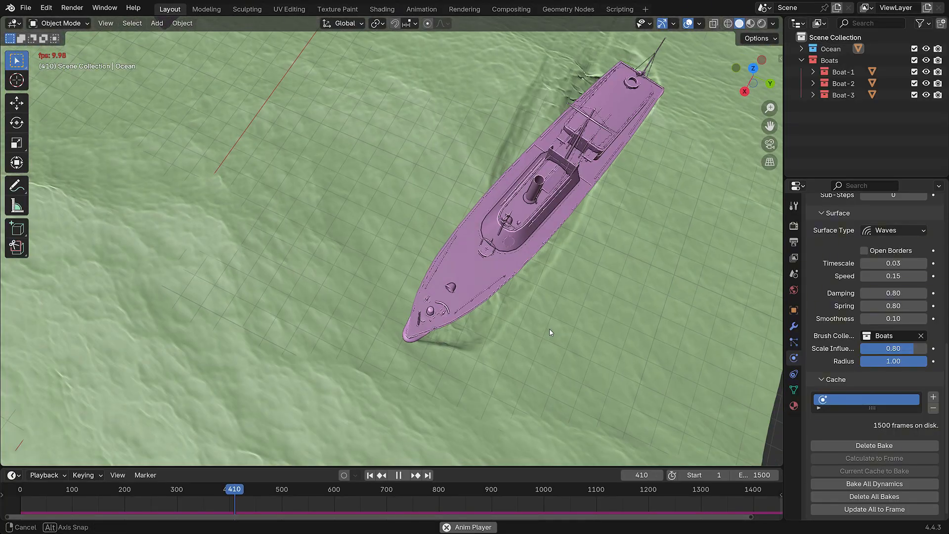
pyautogui.keyDown('shift'); pyautogui.moveTo(578, 239); pyautogui.dragTo(96, 212, button='middle'); pyautogui.keyUp('shift')
pyautogui.scroll(-2, 511, 291)
pyautogui.moveTo(356, 213); pyautogui.dragTo(202, 250, button='middle')
pyautogui.moveTo(371, 230); pyautogui.dragTo(163, 224, button='middle')
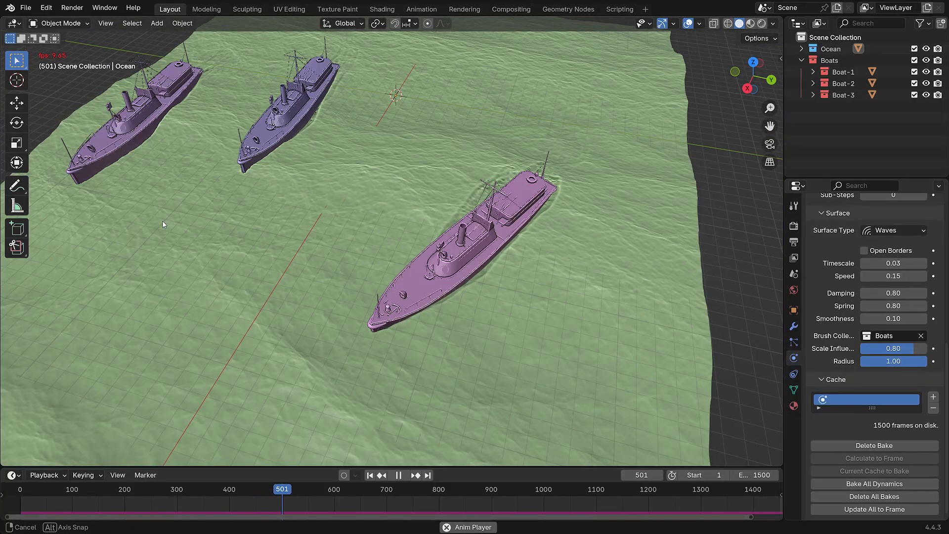